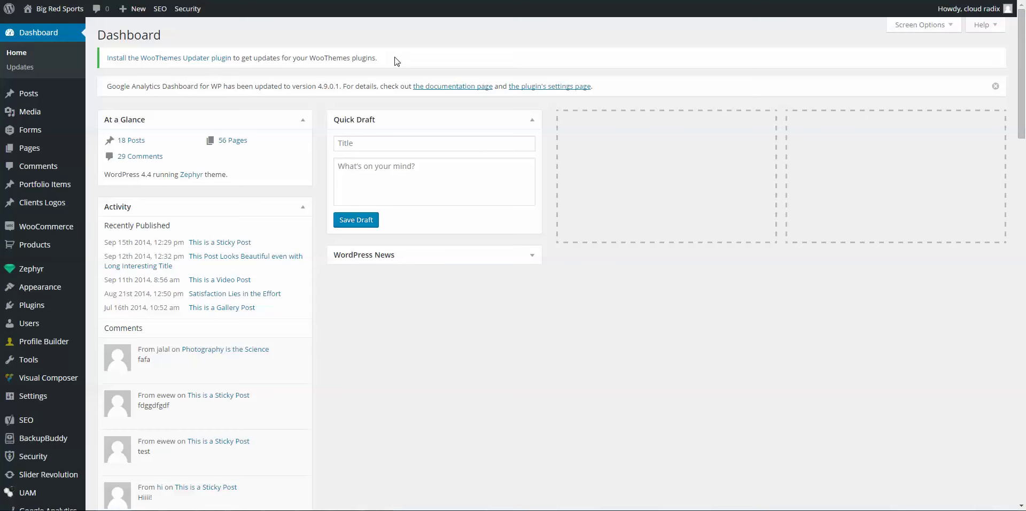
Step: Select and then deselect part of the updater notice text
left_click_drag(395, 59, 255, 57)
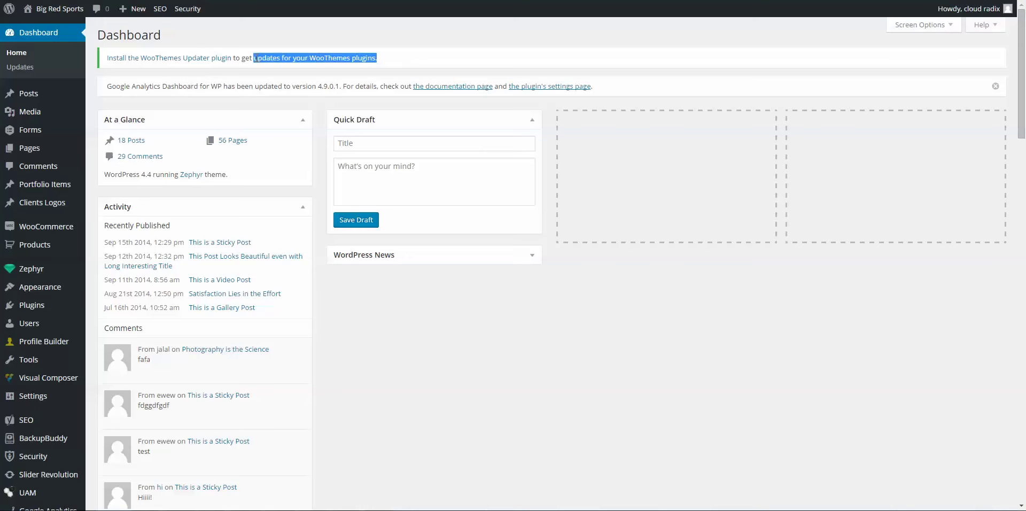
left_click(394, 61)
left_click_drag(383, 58, 232, 58)
left_click(411, 62)
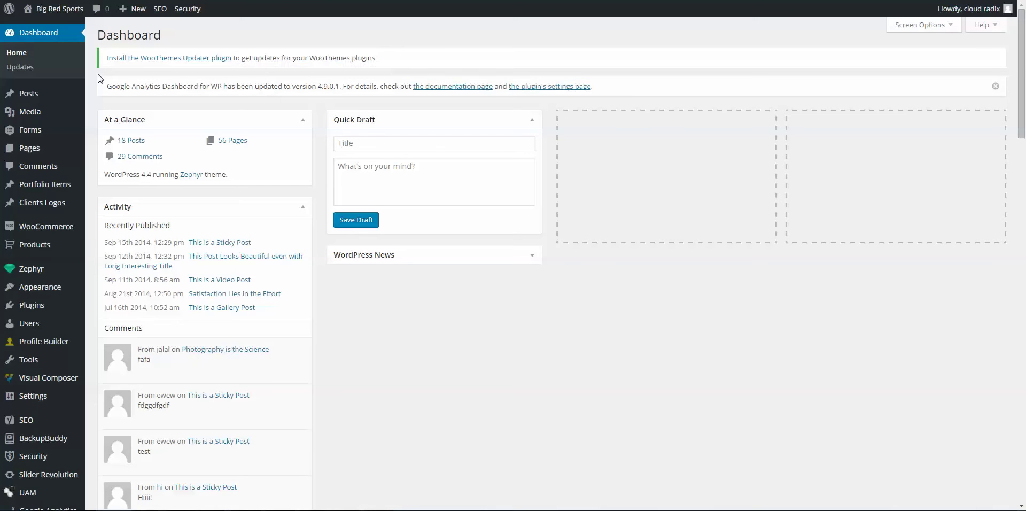
Step: Create a new Gravity Forms form titled 'Snider Wrestling' and open it in the editor
mouse_move(46, 155)
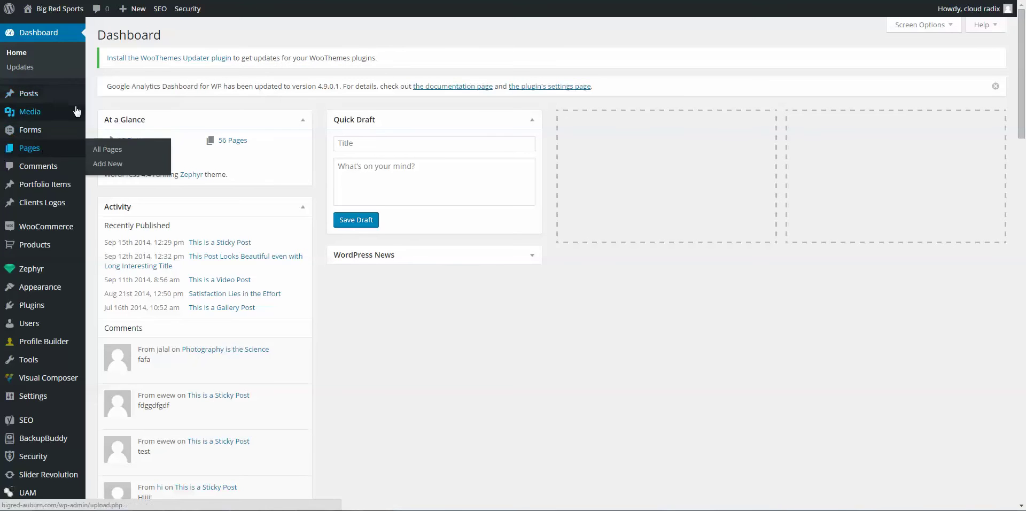
mouse_move(59, 135)
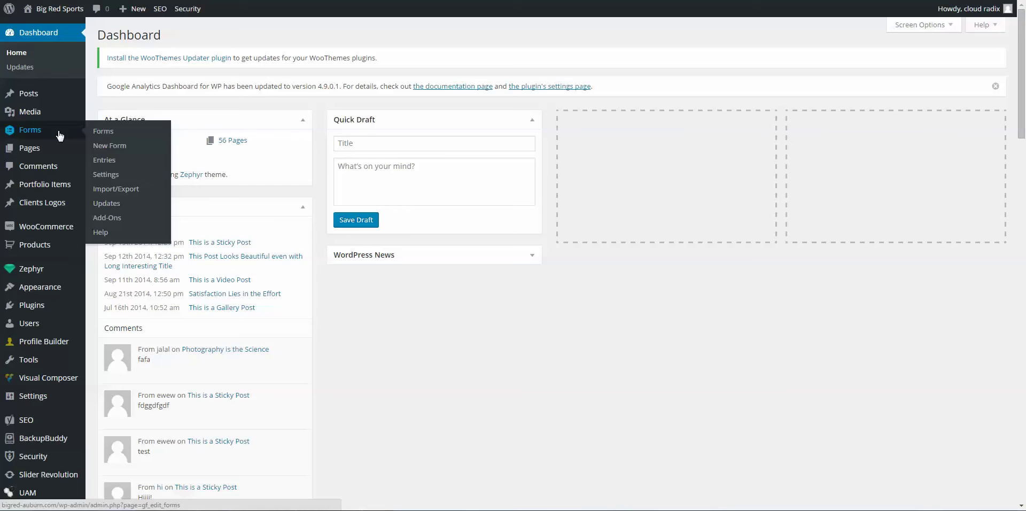
left_click(100, 136)
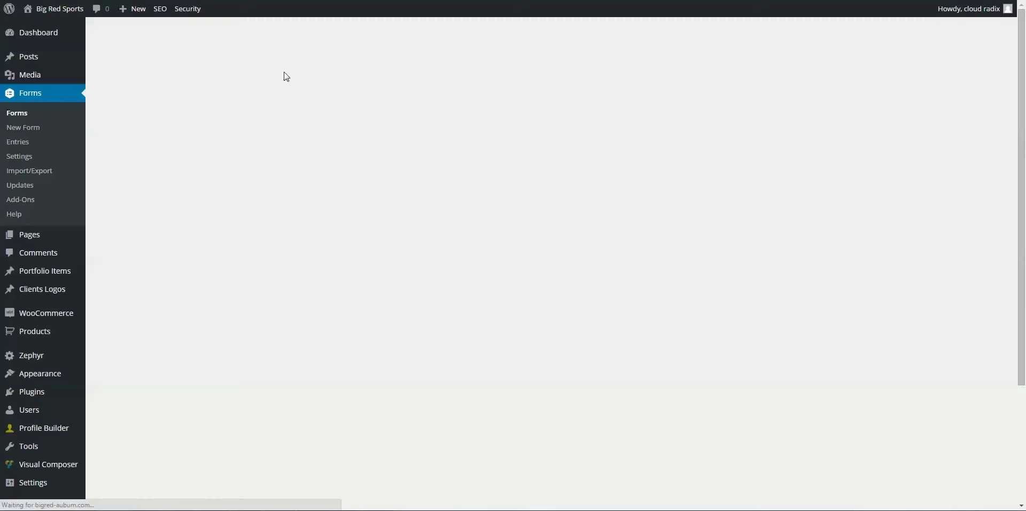
left_click(160, 35)
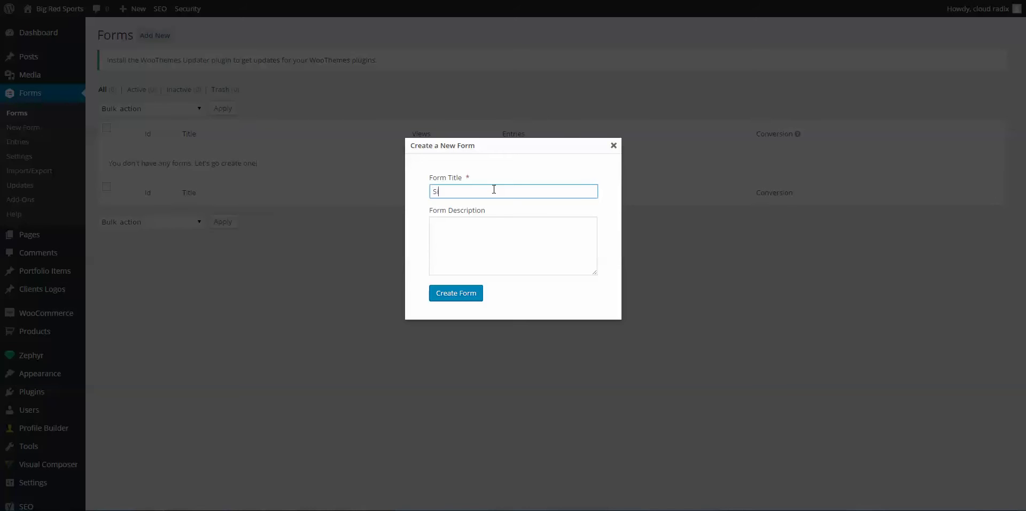
key("BackSpace")
key("BackSpace")
key("BackSpace")
type("ling")
left_click(464, 293)
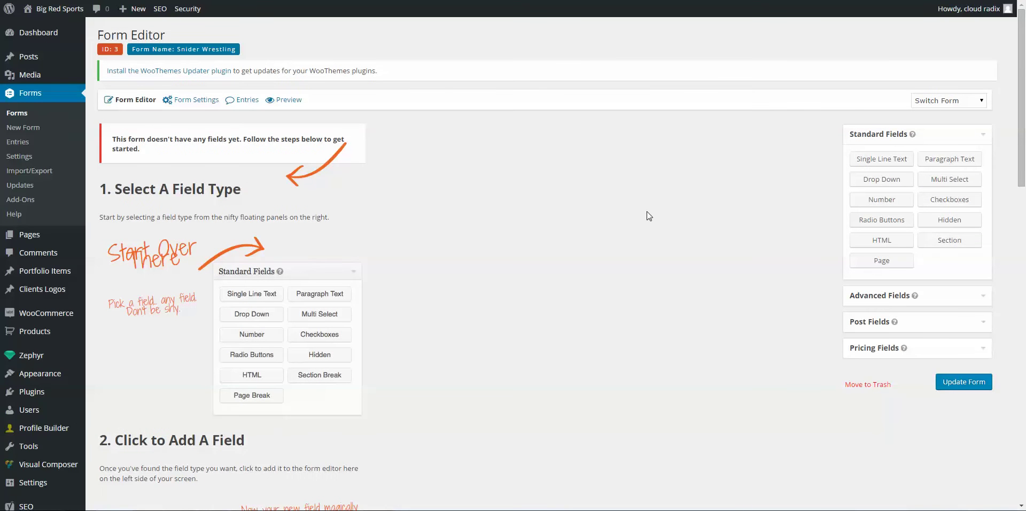
Step: Add a Product field from Pricing Fields and open its settings
left_click(887, 352)
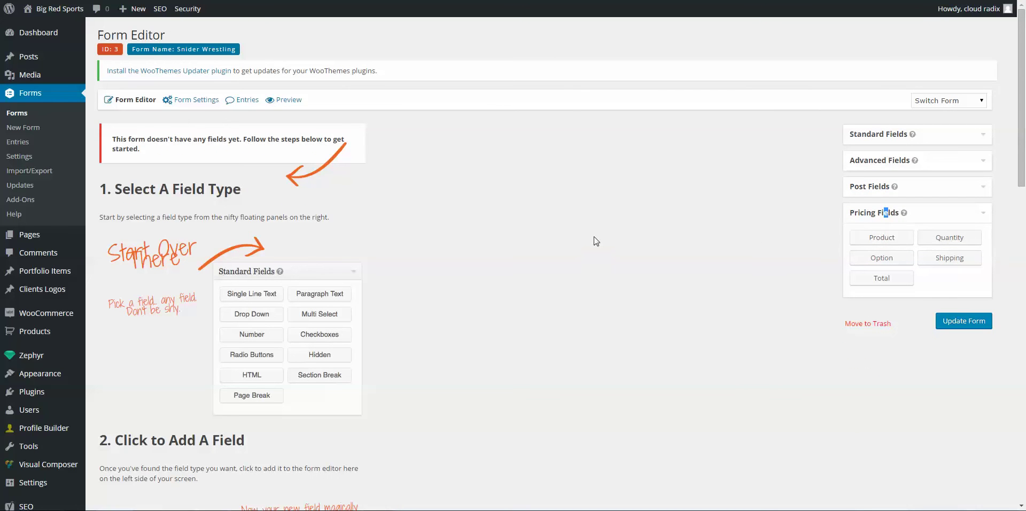
left_click(882, 241)
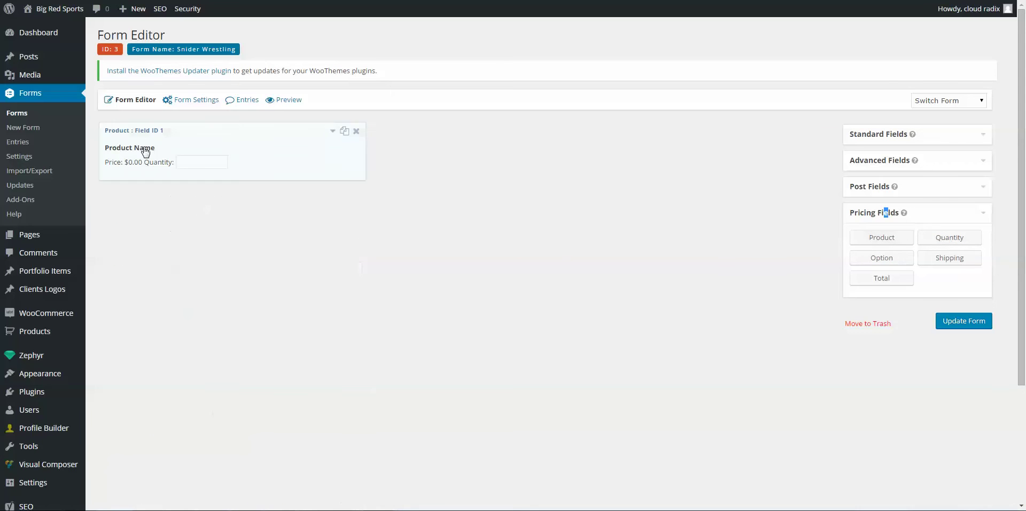
left_click(291, 160)
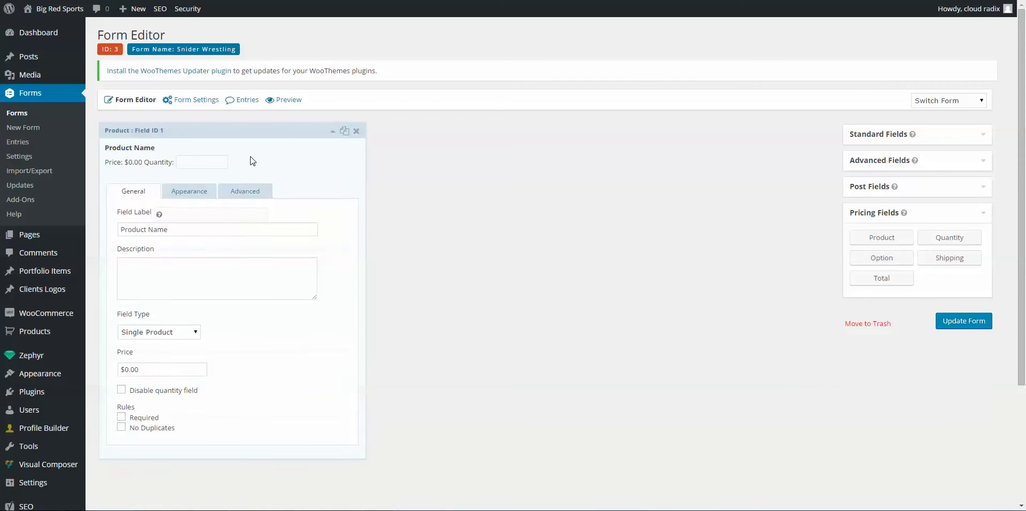
Step: Relabel the product field 'Hoodie' and review its Field Type options
triple_click(162, 228)
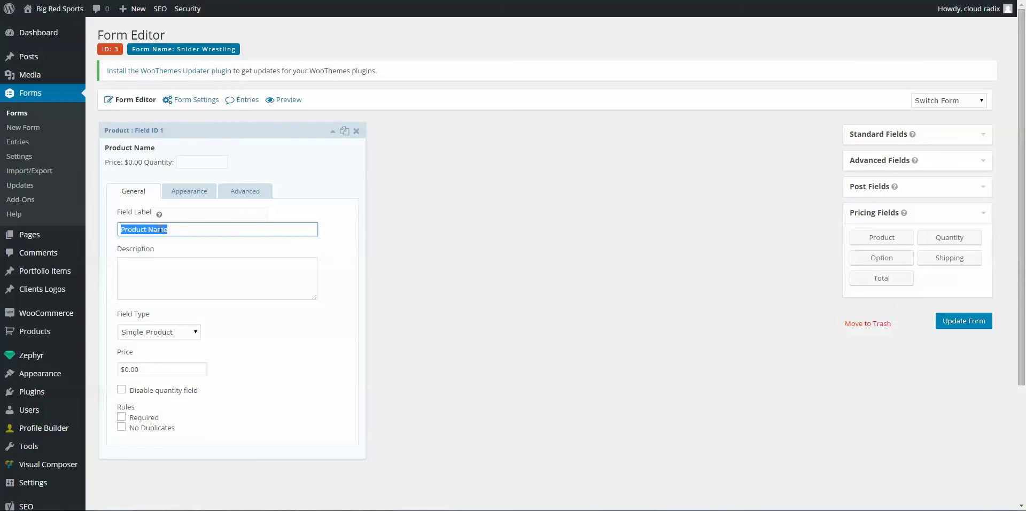
type("W")
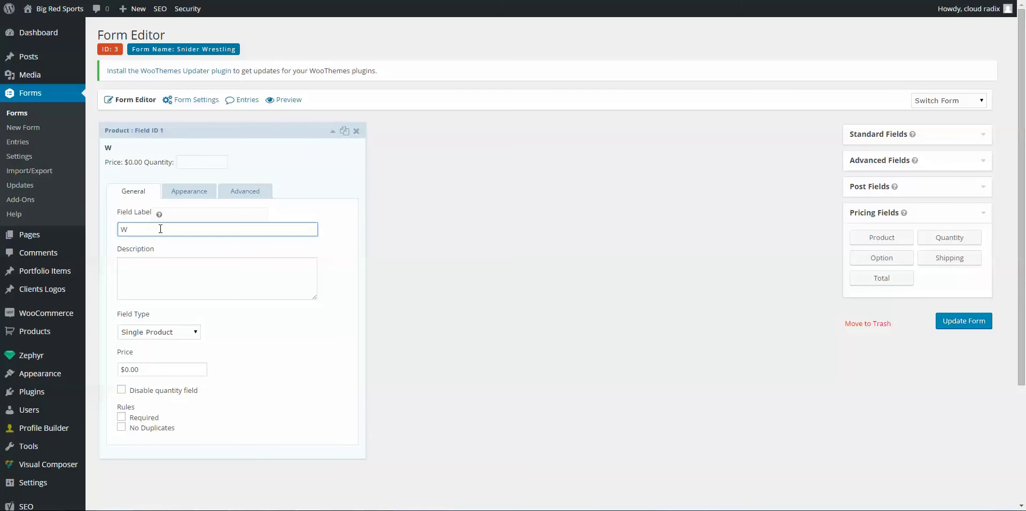
key("BackSpace")
type("Hooid")
key("BackSpace")
key("BackSpace")
key("BackSpace")
type("die")
key("Tab")
key("Tab")
left_click(148, 336)
left_click(149, 355)
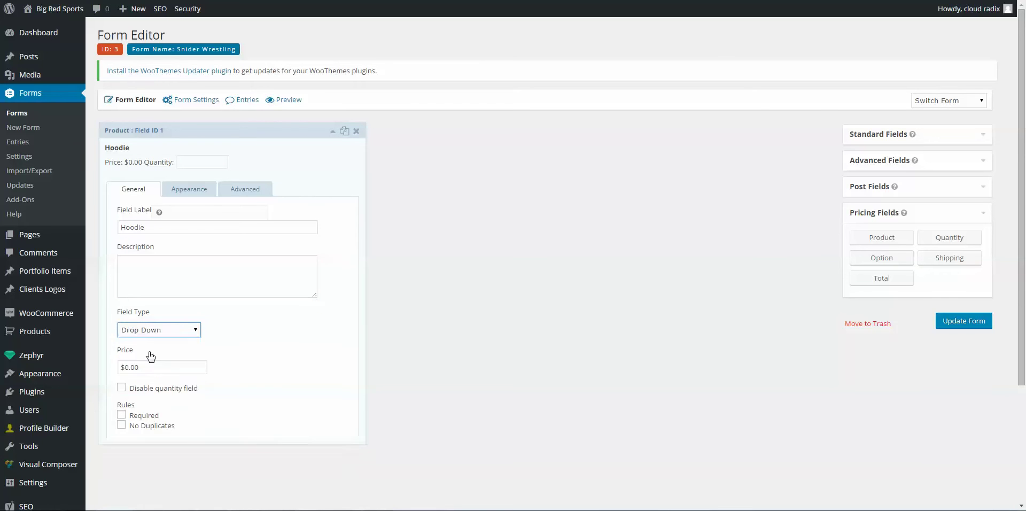
Step: Make Hoodie a drop-down with a first choice 'Select an option' and no price
left_click(295, 161)
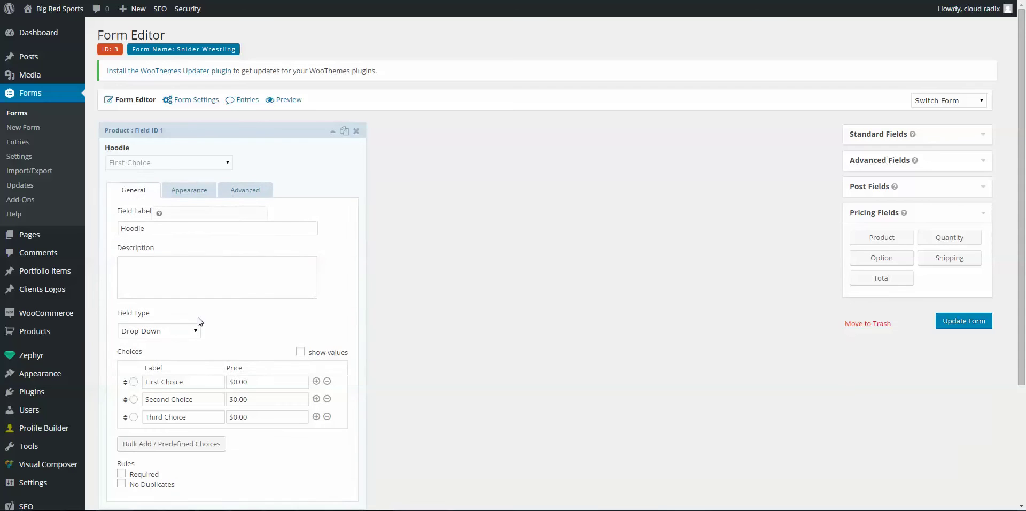
triple_click(191, 379)
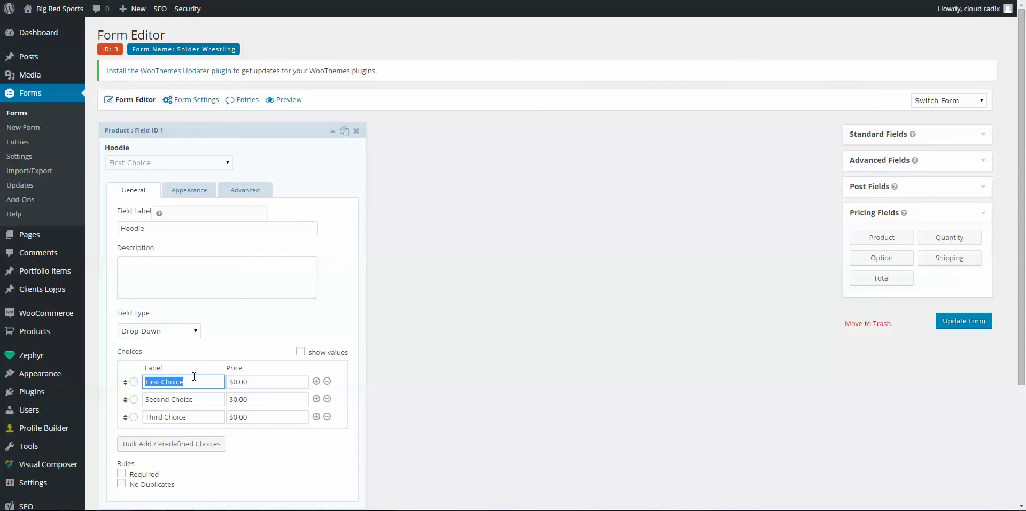
type("Select an option")
key("Tab")
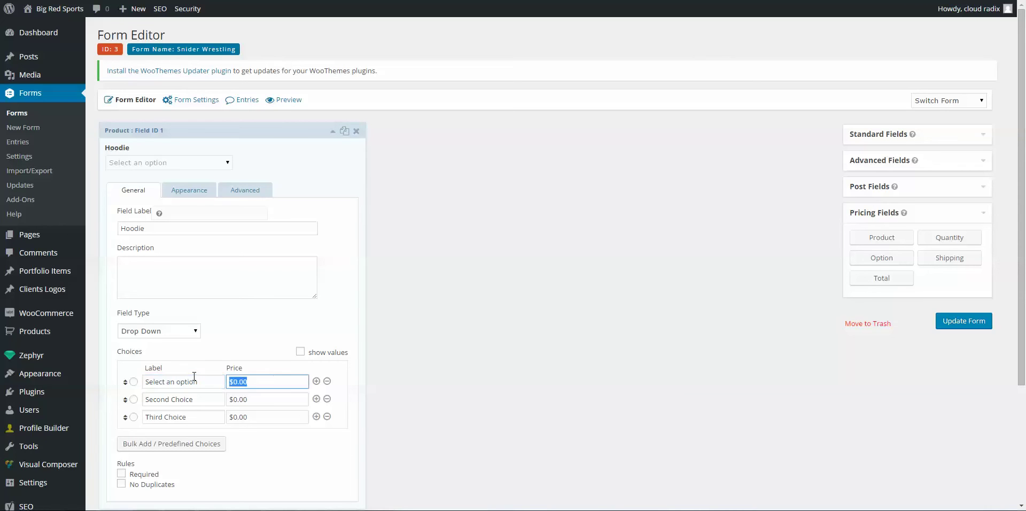
key("BackSpace")
Step: Set the remaining Hoodie choices to Small at $15 and Medium at $17, then collapse the field
key("Tab")
key("Tab")
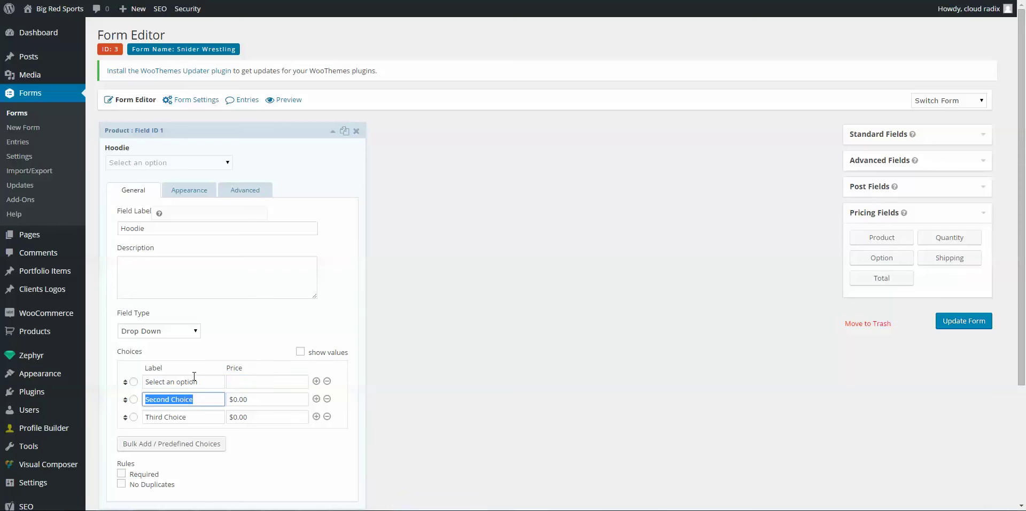
type("Small")
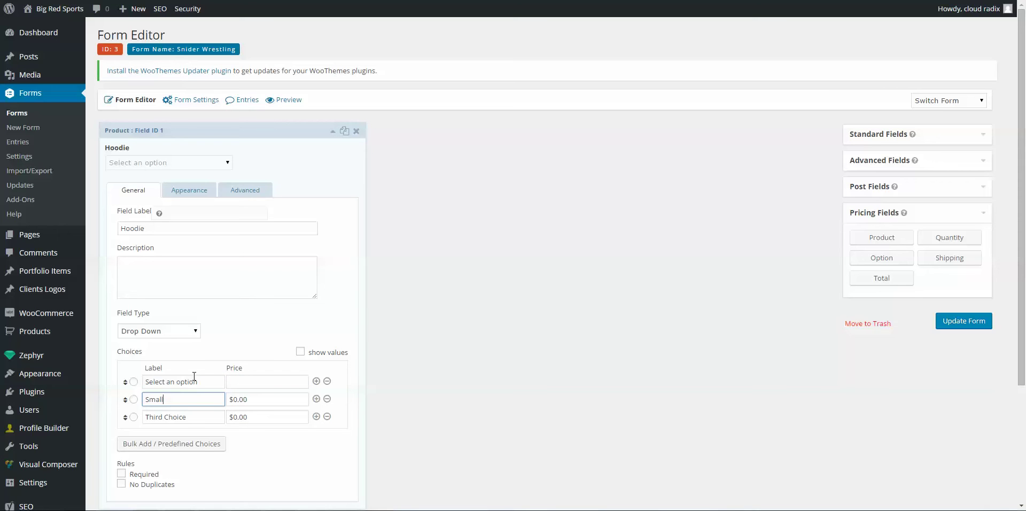
key("Tab")
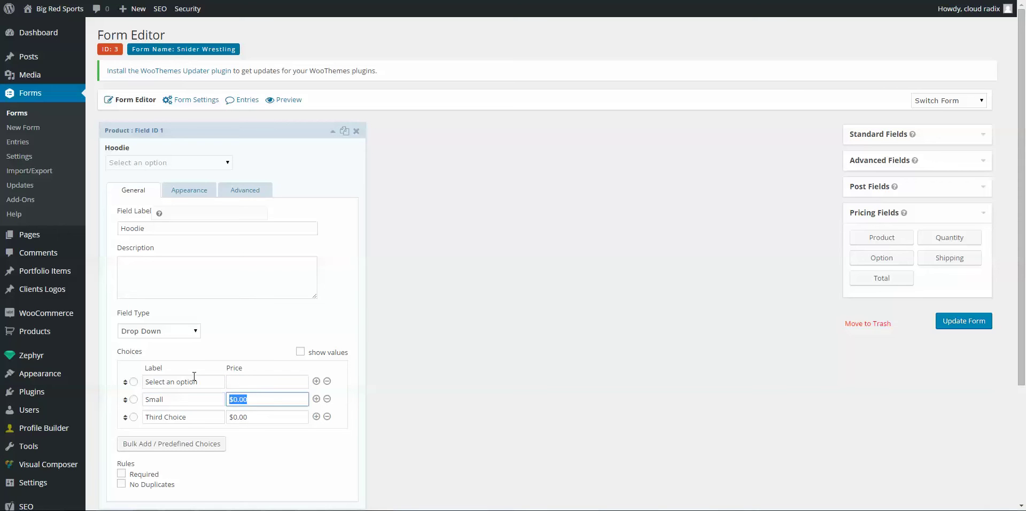
type("$")
key("Tab")
key("Tab")
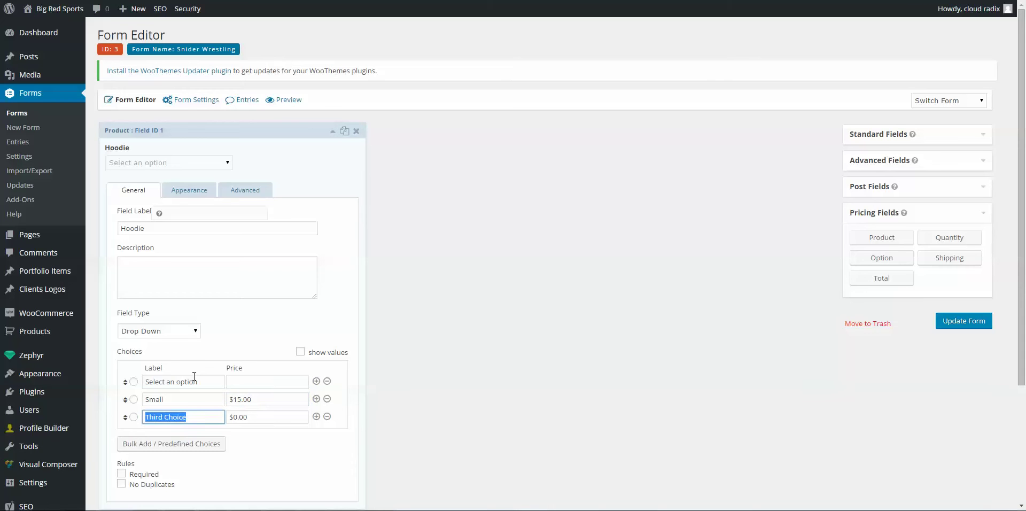
type("Medium")
key("Tab")
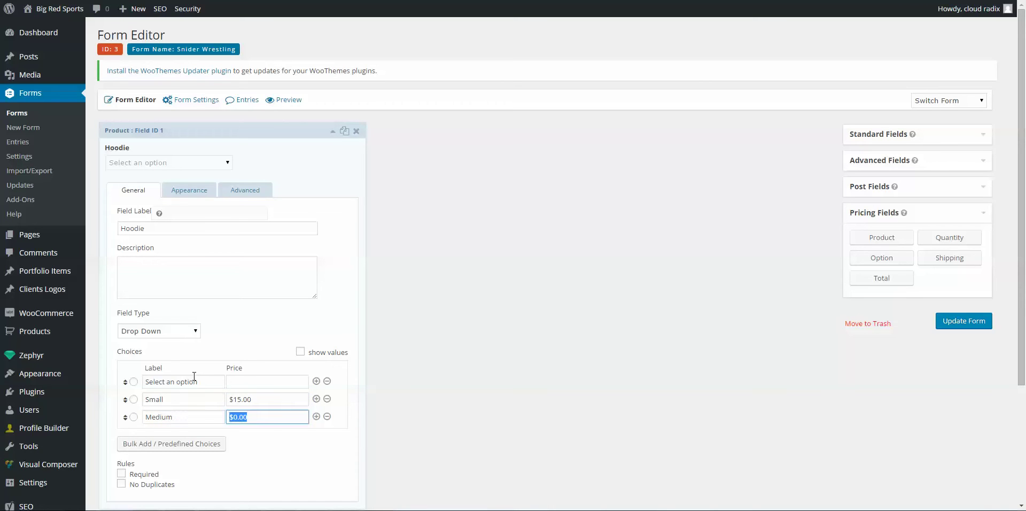
type("$17")
key("Tab")
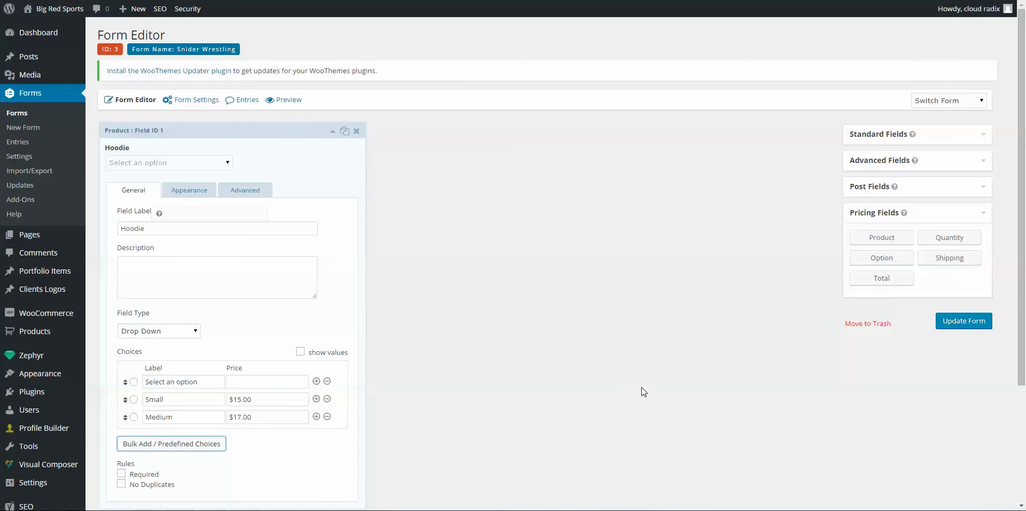
scroll(1023, 188, "down", 1)
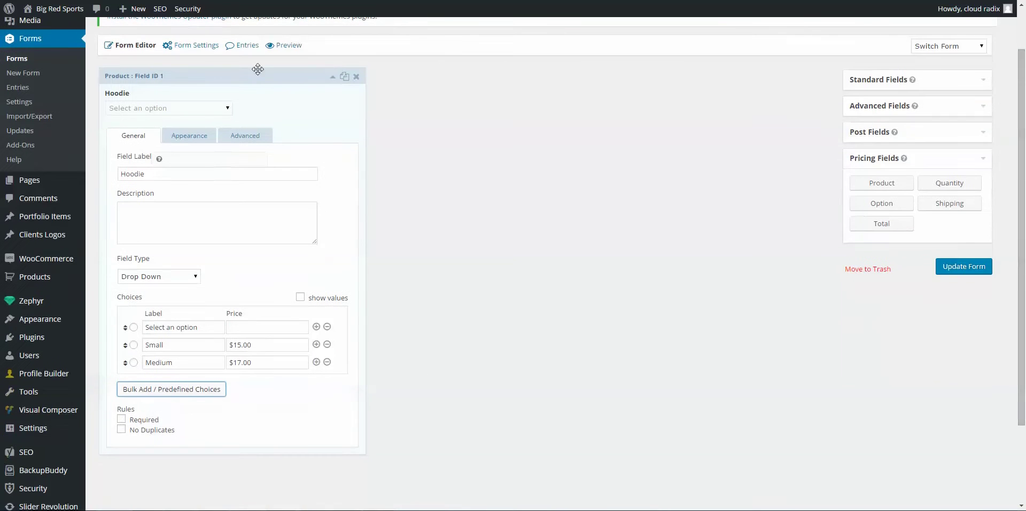
left_click(259, 82)
Step: Save the form and add one Quantity field below Hoodie, deleting the extra duplicate
left_click(972, 266)
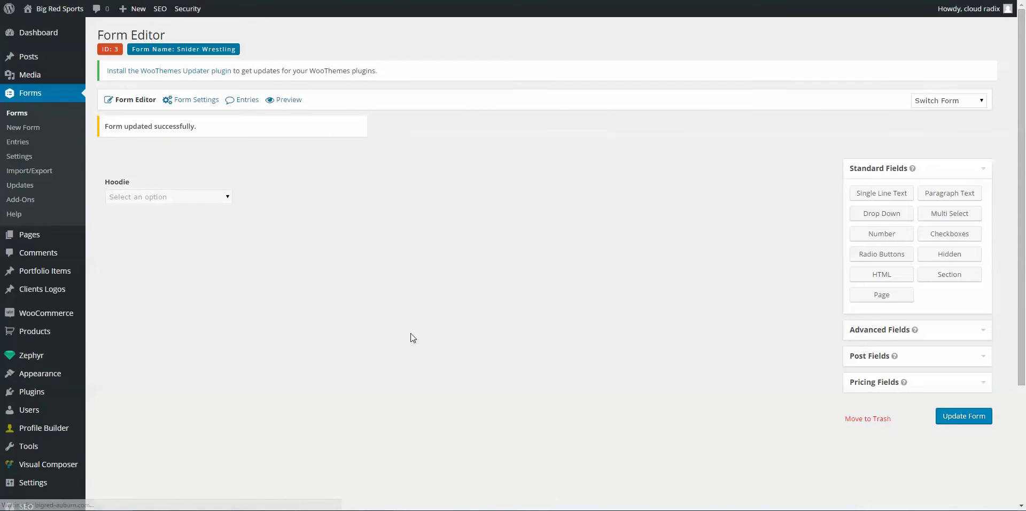
left_click(879, 381)
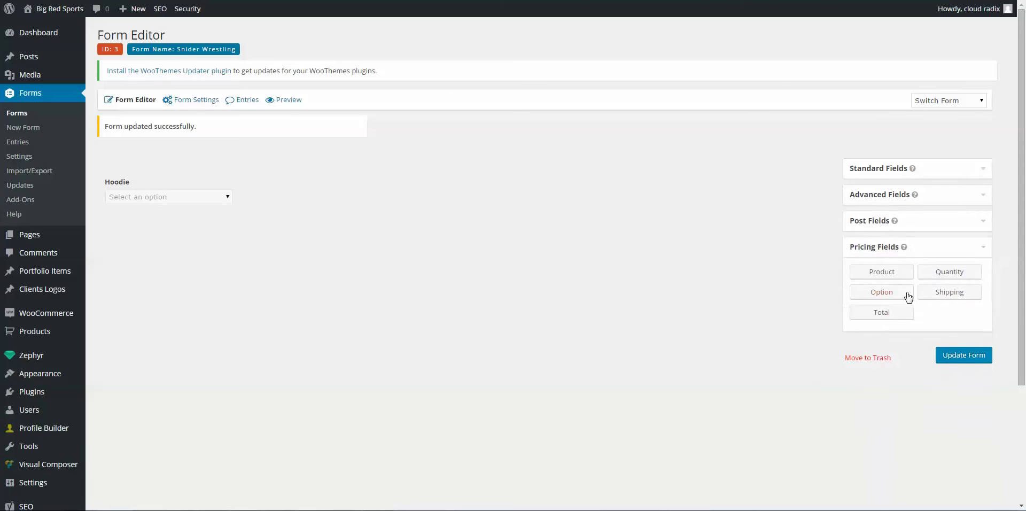
left_click_drag(950, 273, 203, 247)
left_click_drag(949, 237, 192, 206)
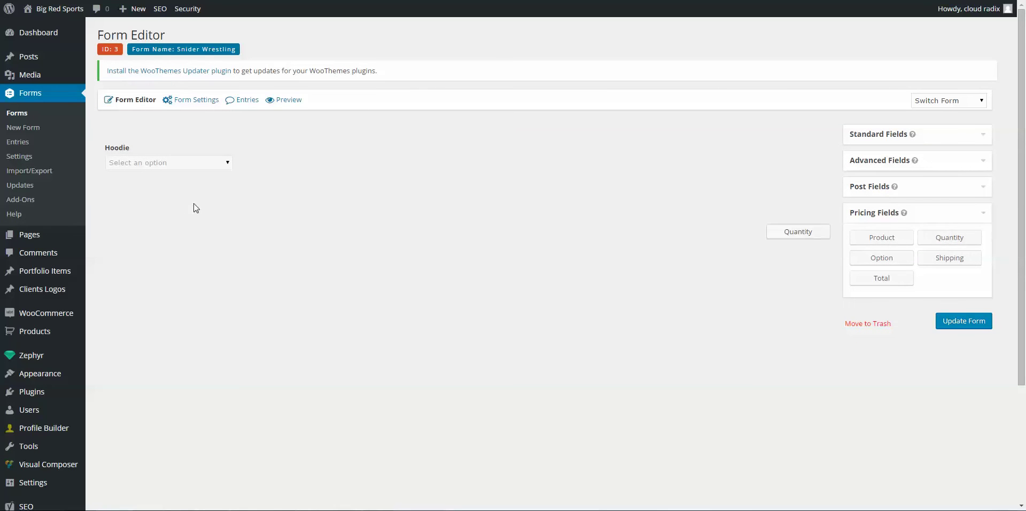
left_click(957, 237)
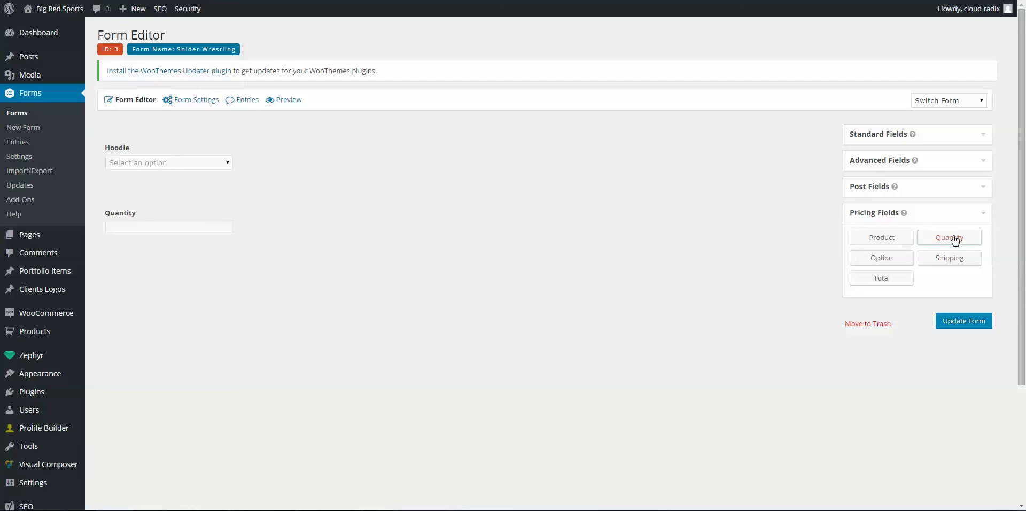
left_click_drag(950, 238, 203, 220)
left_click(356, 196)
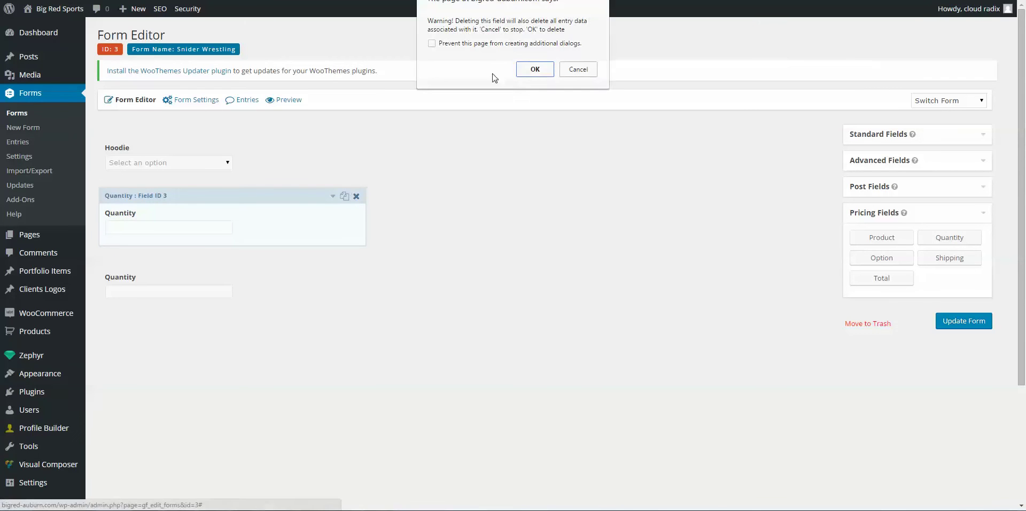
left_click(535, 71)
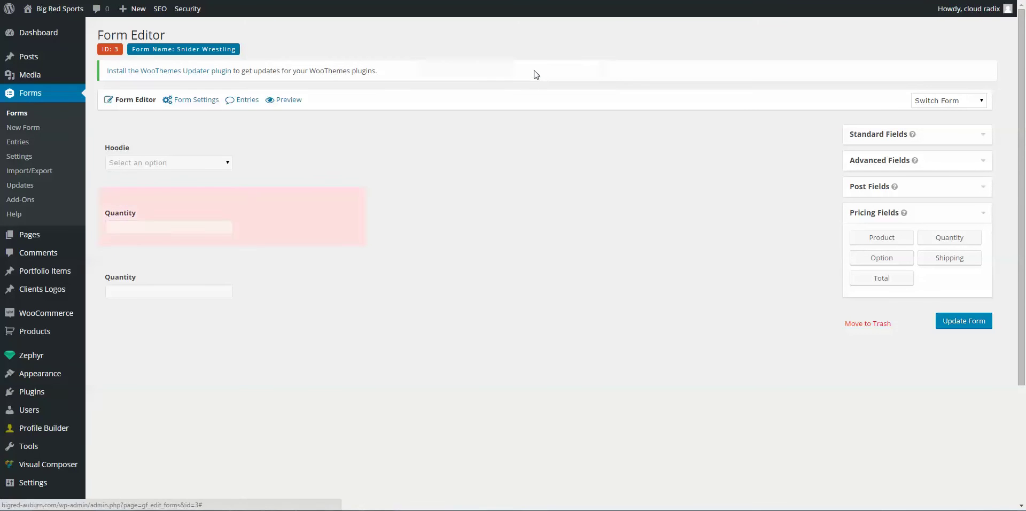
Step: Confirm the Quantity field's Product Field Mapping stays set to Hoodie
left_click(207, 202)
left_click(198, 296)
left_click(187, 329)
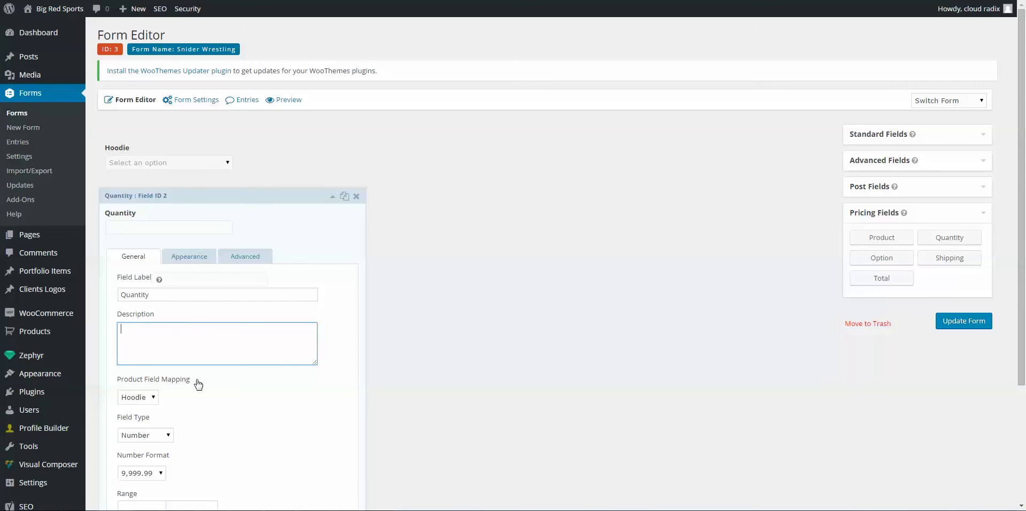
left_click(154, 398)
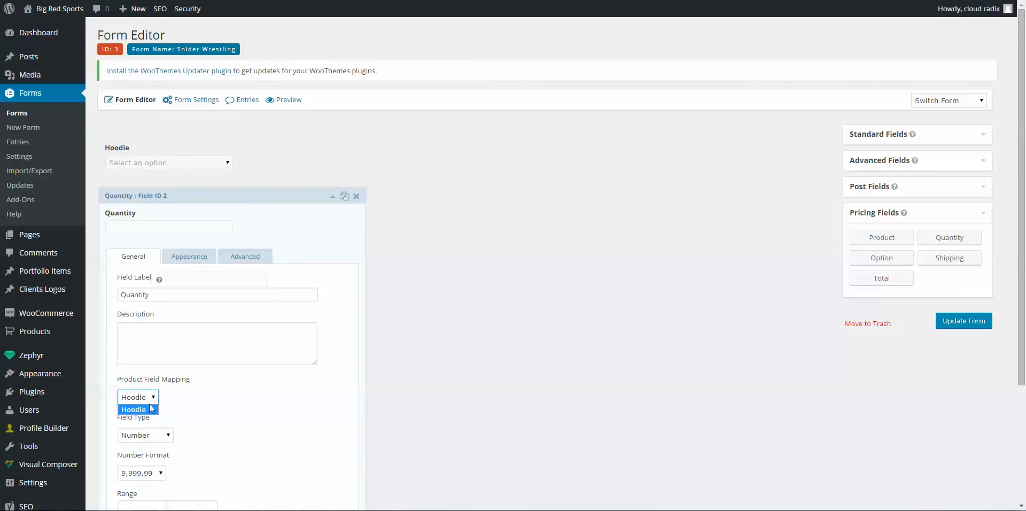
left_click(152, 409)
left_click(235, 342)
left_click(194, 293)
left_click(164, 337)
left_click(176, 297)
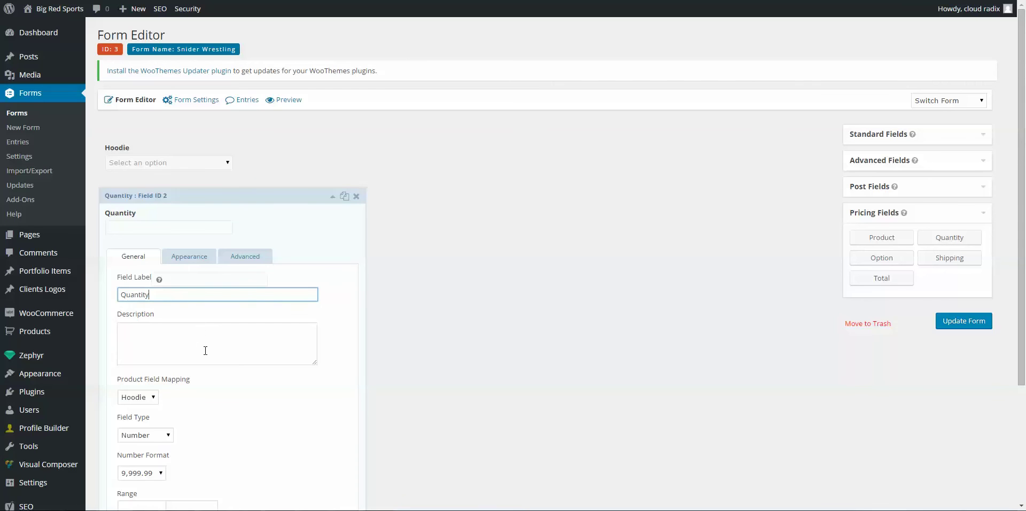
left_click(249, 259)
left_click(140, 260)
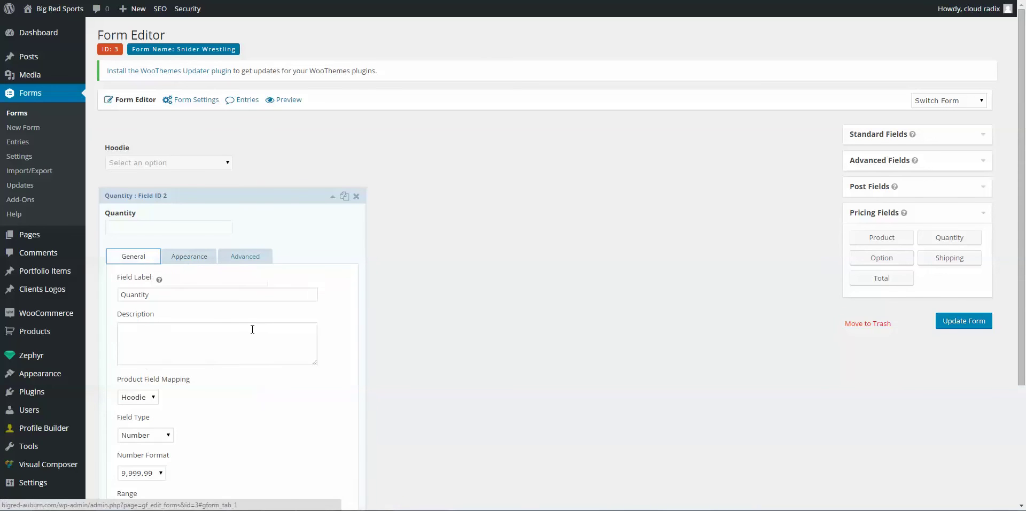
left_click(201, 344)
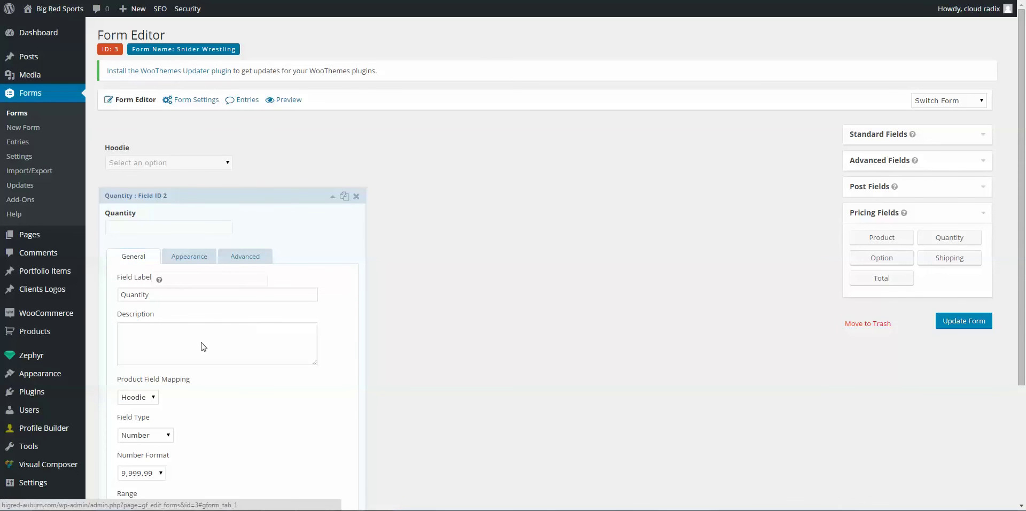
Step: Keep the Quantity field, leave its Field Type as Number, and collapse it
left_click(356, 196)
left_click(573, 74)
left_click(242, 195)
left_click(243, 196)
left_click(159, 434)
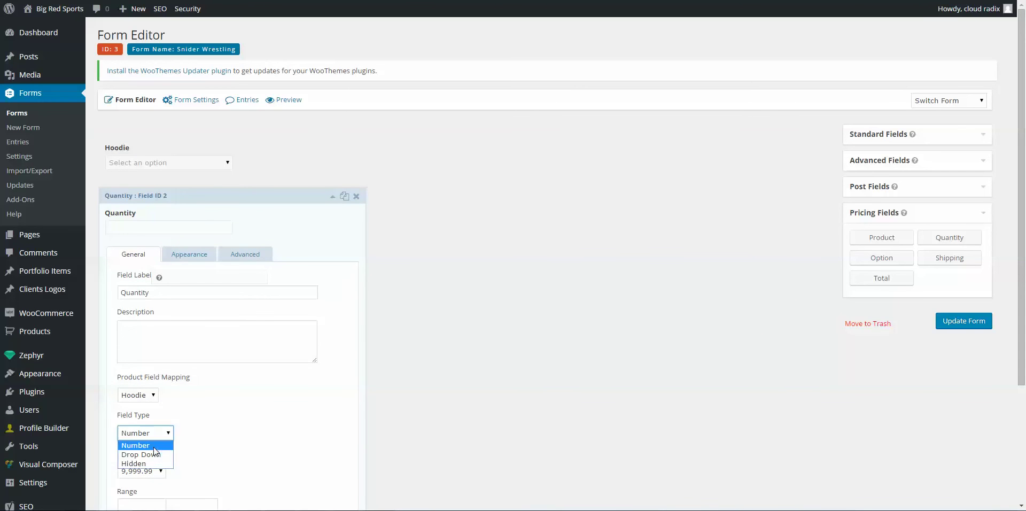
left_click(530, 333)
left_click(306, 198)
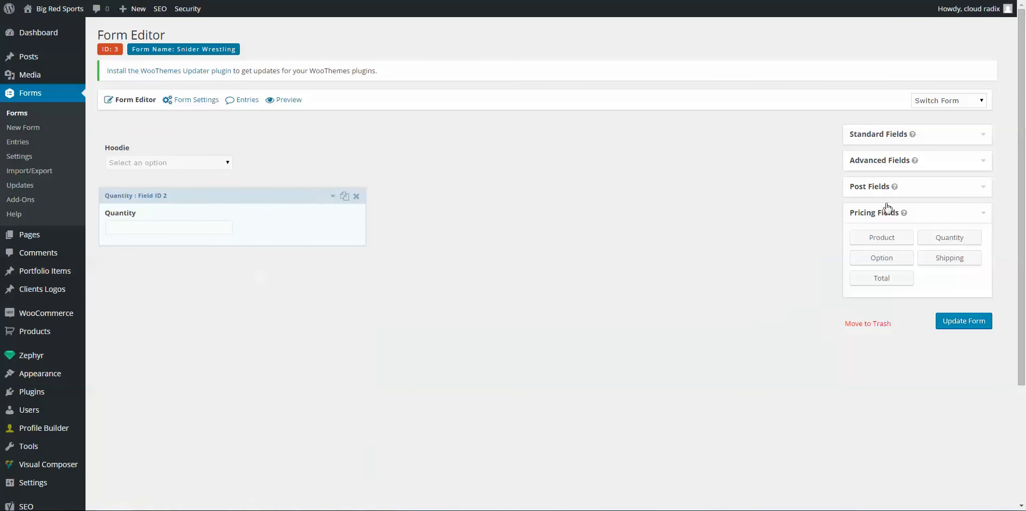
Step: Add a new product field labelled 'Shirt' with Field Type Drop Down
scroll(908, 187, "down", 2)
left_click(892, 143)
left_click(284, 179)
triple_click(190, 242)
mouse_move(187, 231)
type("Shirt")
key("Tab")
key("Tab")
left_click(168, 347)
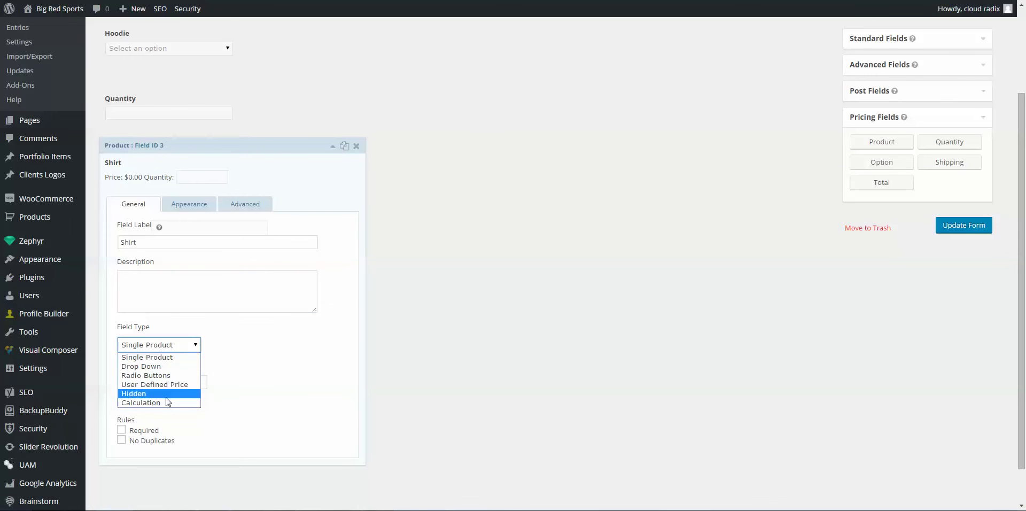
left_click(170, 367)
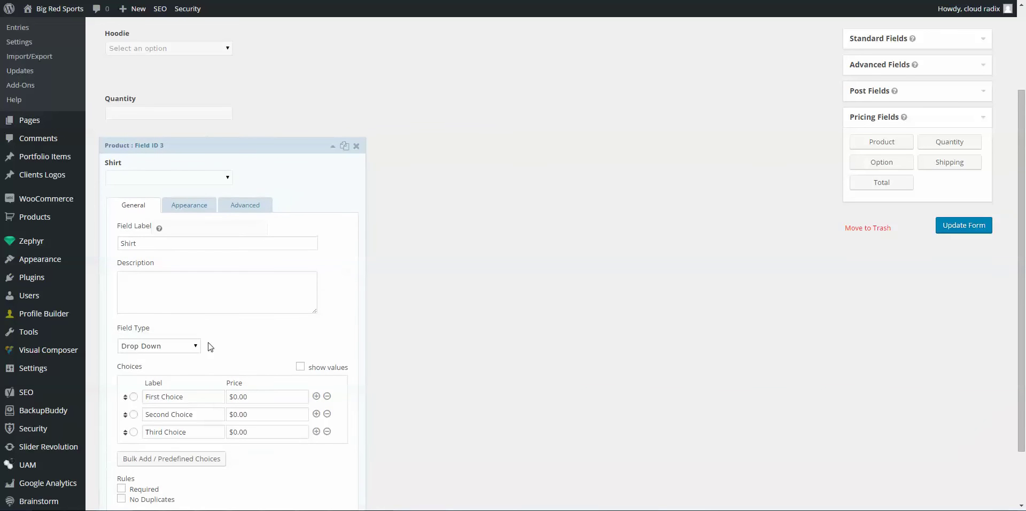
Step: Set Shirt choices to 'Select an option' with no price, Small $5 and Medium $6
triple_click(190, 397)
type("Select an option")
key("Tab")
key("BackSpace")
key("Tab")
key("Tab")
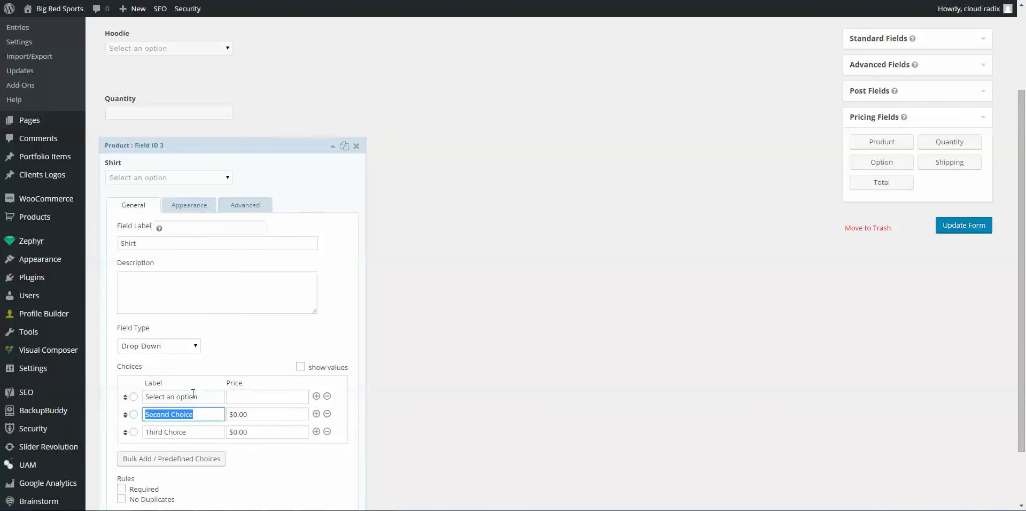
type("Small")
key("Tab")
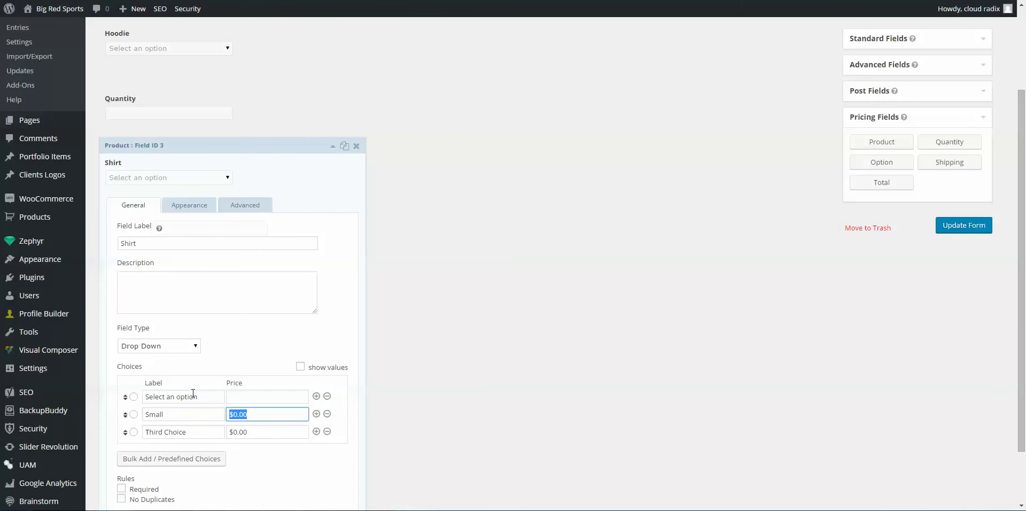
type("$5.")
key("Tab")
key("Tab")
type("Medium")
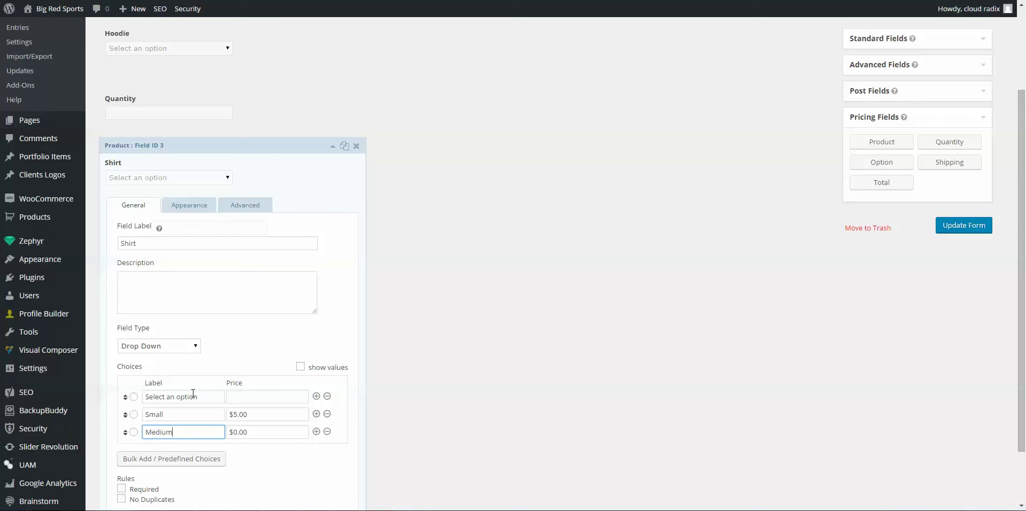
key("Tab")
type("$")
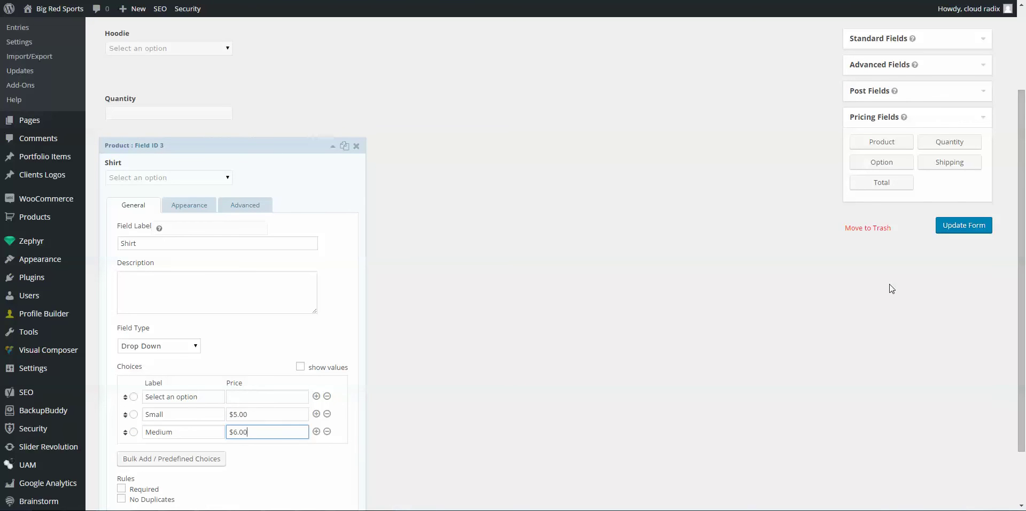
left_click(299, 146)
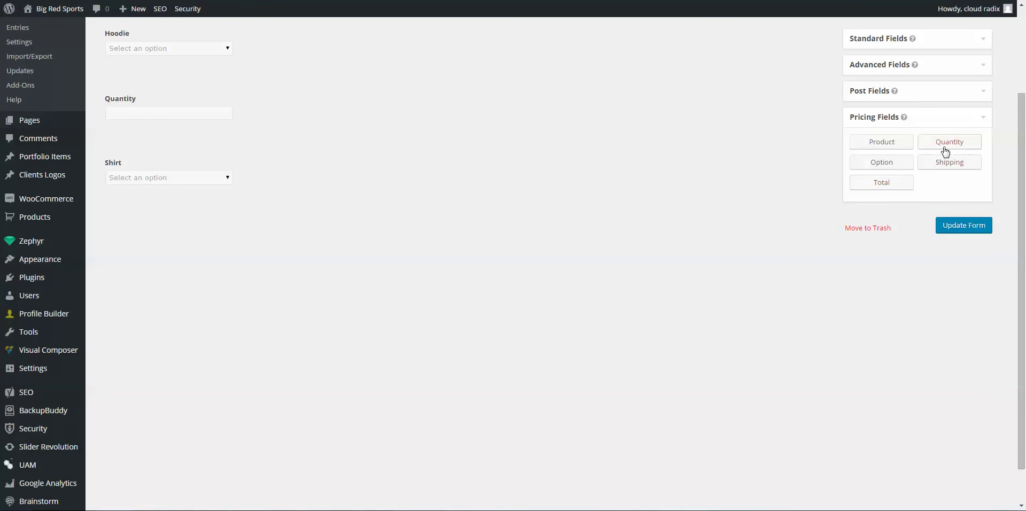
Step: Add a Total pricing field after Shirt and update the Snider Wrestling form
mouse_move(196, 188)
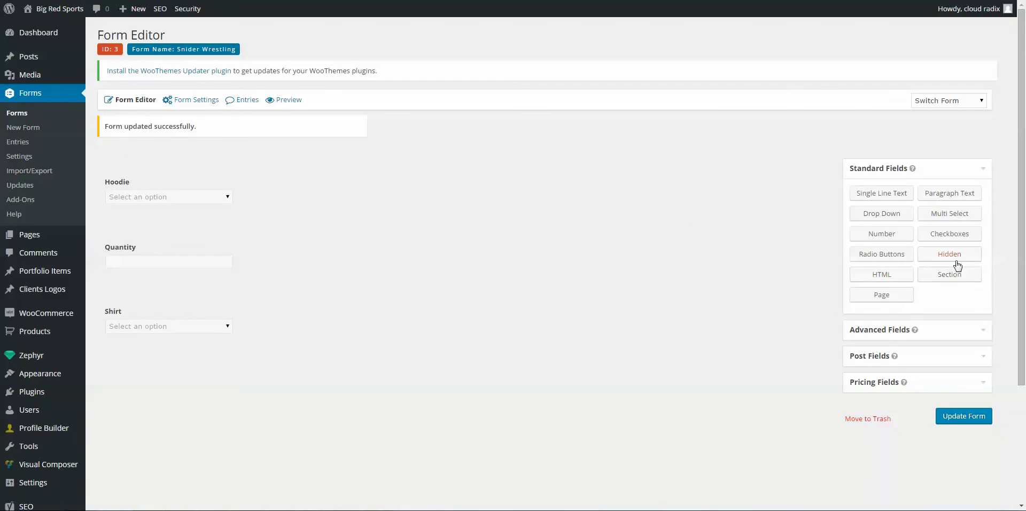
left_click(933, 384)
left_click(894, 316)
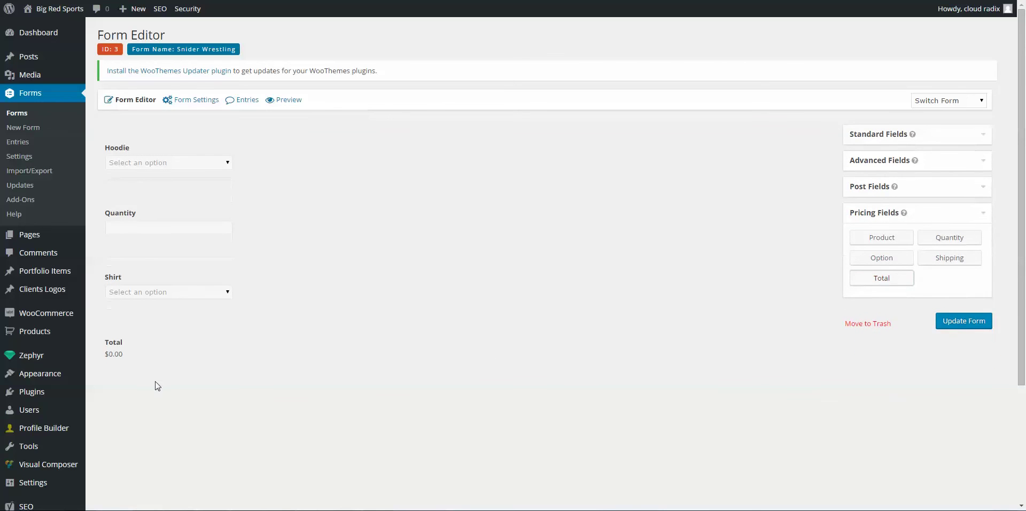
left_click(968, 323)
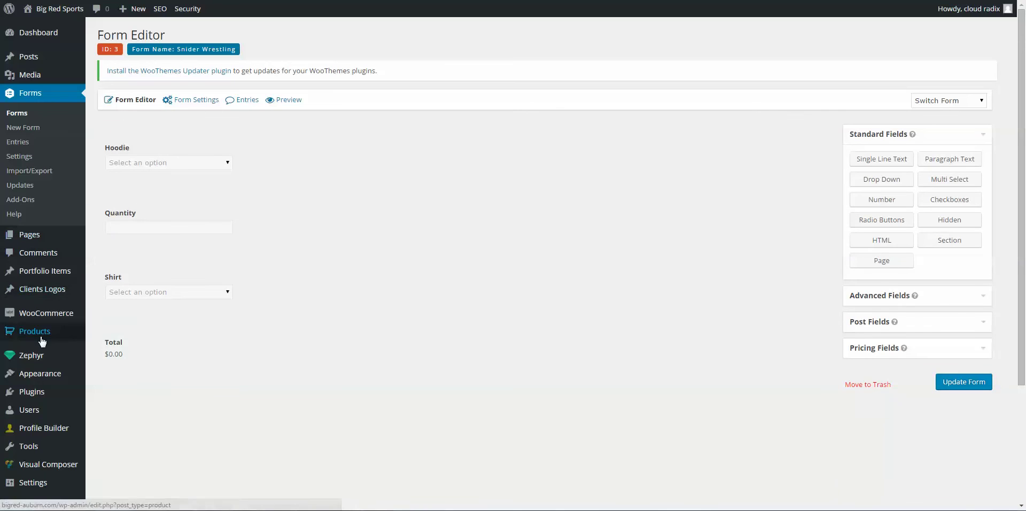
Step: Add a new WooCommerce product named 'Snider Wresting' and publish it
mouse_move(38, 344)
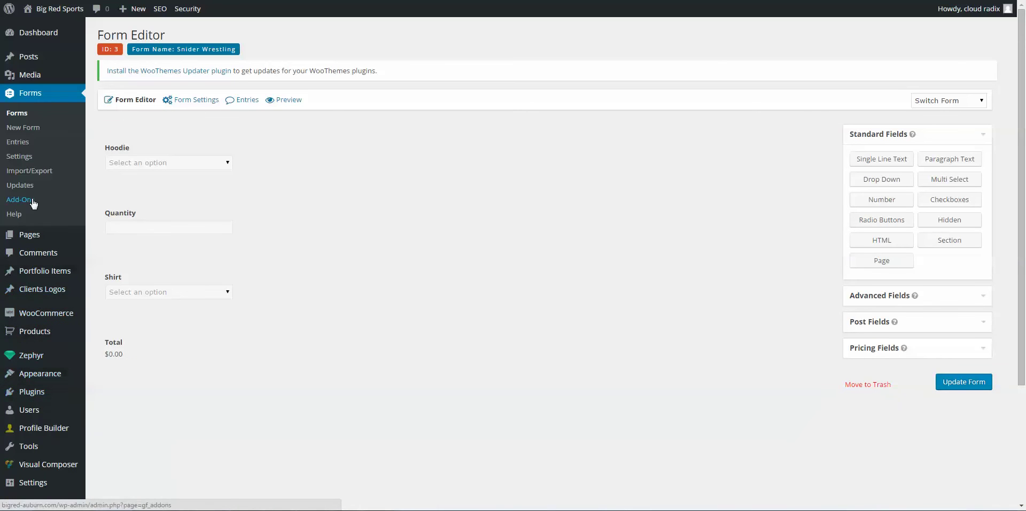
mouse_move(67, 338)
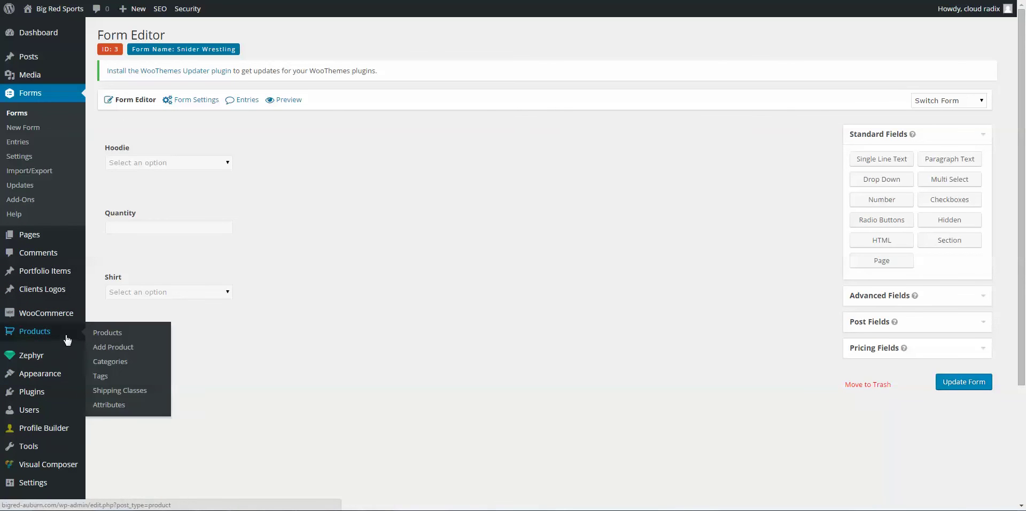
left_click(125, 347)
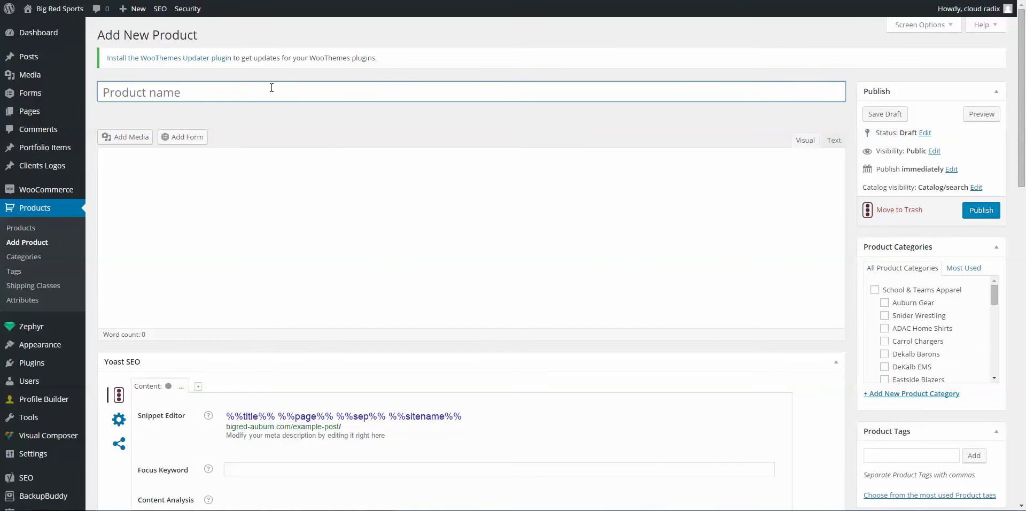
type("Snd")
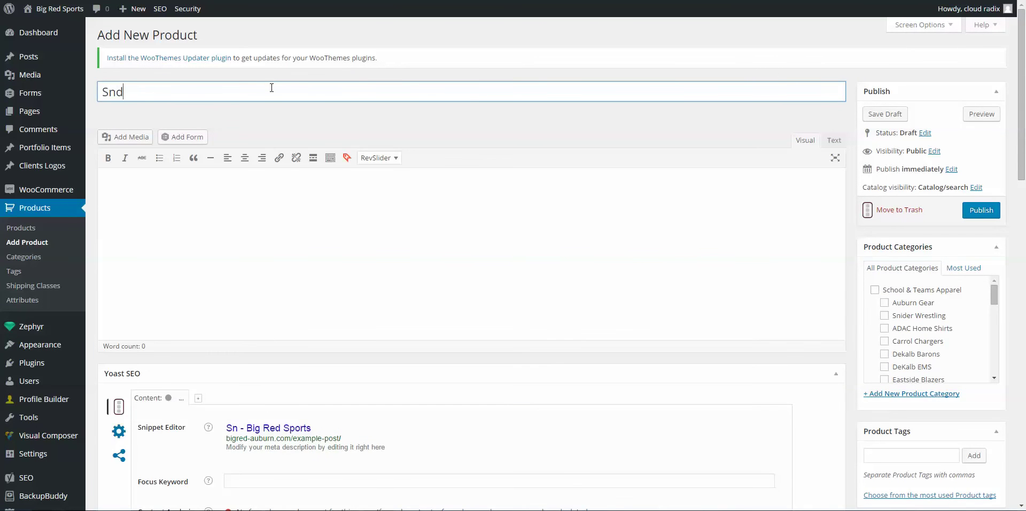
type("iider Wresting")
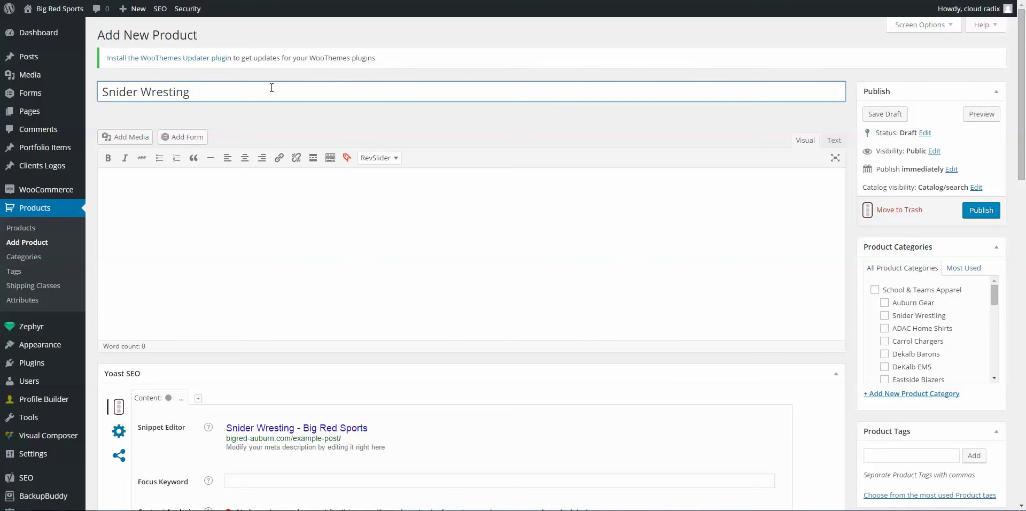
left_click(319, 114)
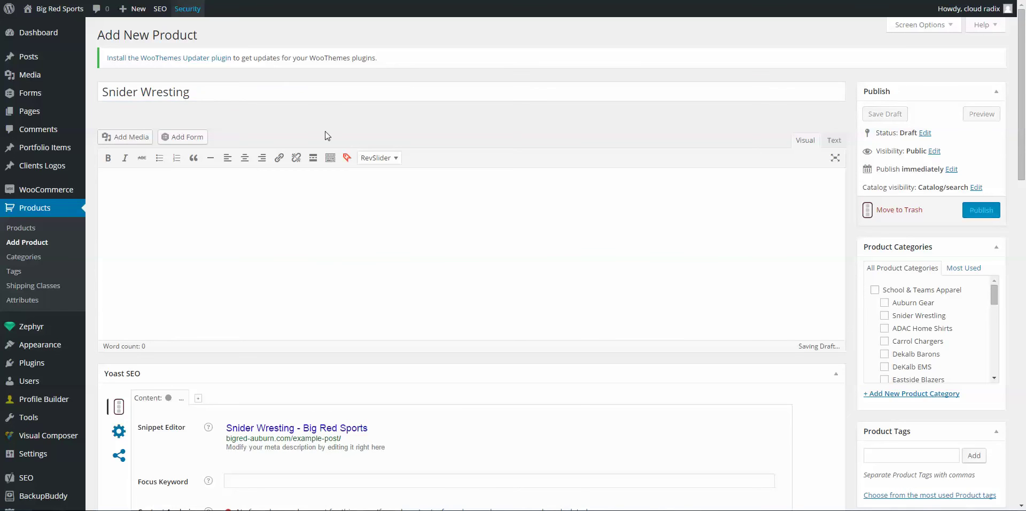
left_click(266, 92)
left_click(503, 224)
left_click(976, 211)
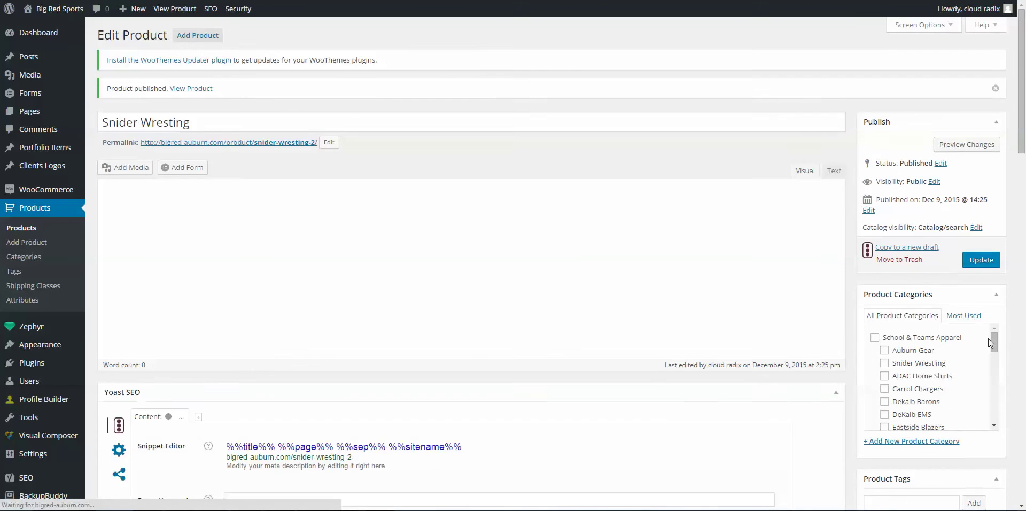
Step: Enter SKU 'sniderwresting' and regular price 1.00 in the product's General data
left_click_drag(996, 347, 993, 416)
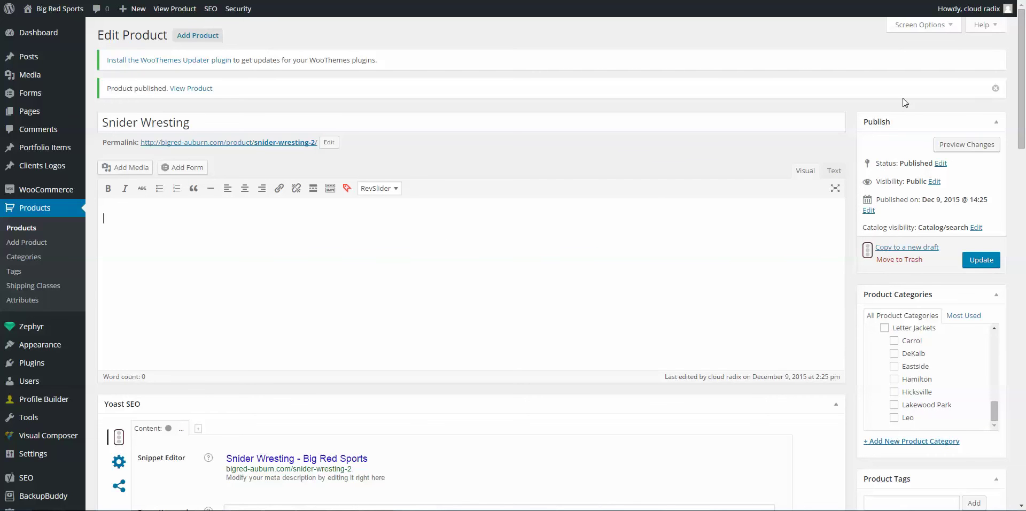
left_click_drag(1021, 87, 1024, 419)
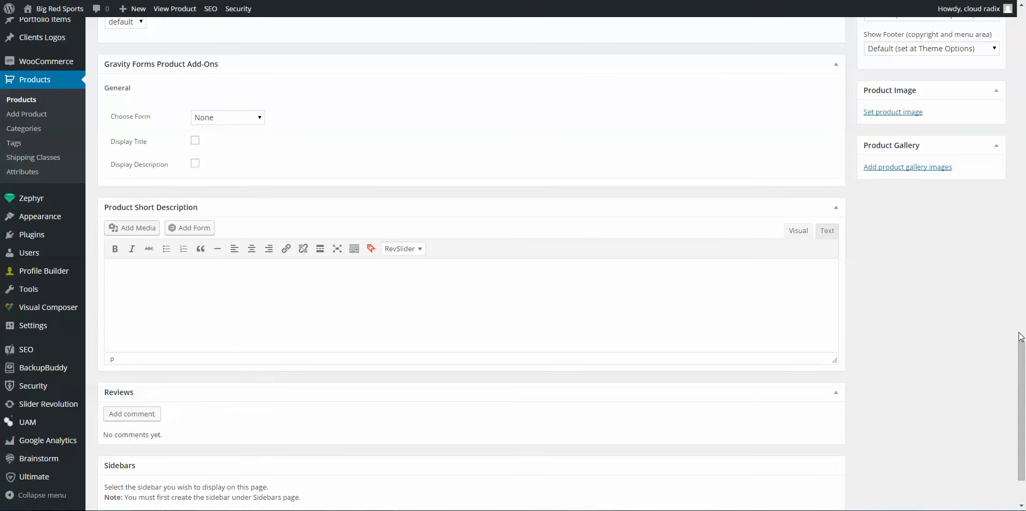
left_click_drag(1021, 346, 1022, 145)
left_click(365, 195)
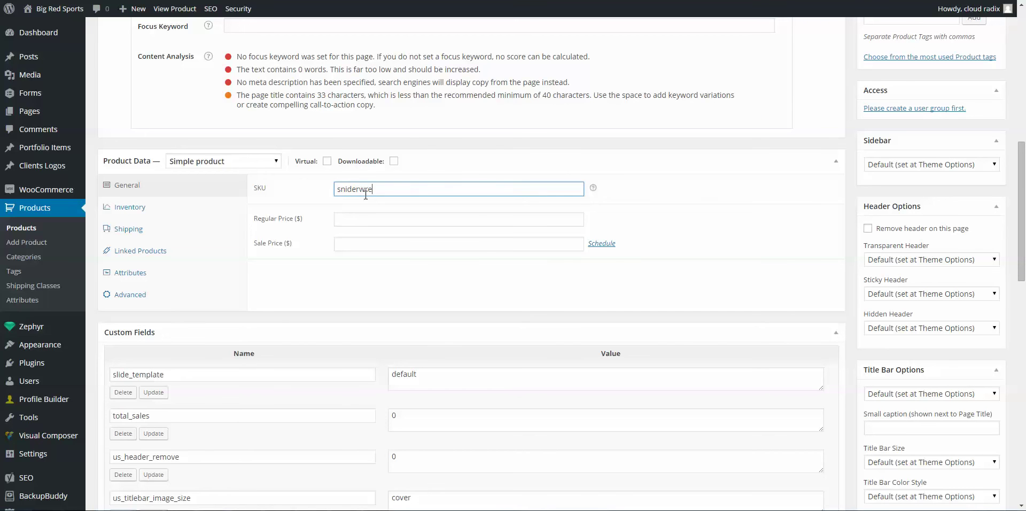
key("Tab")
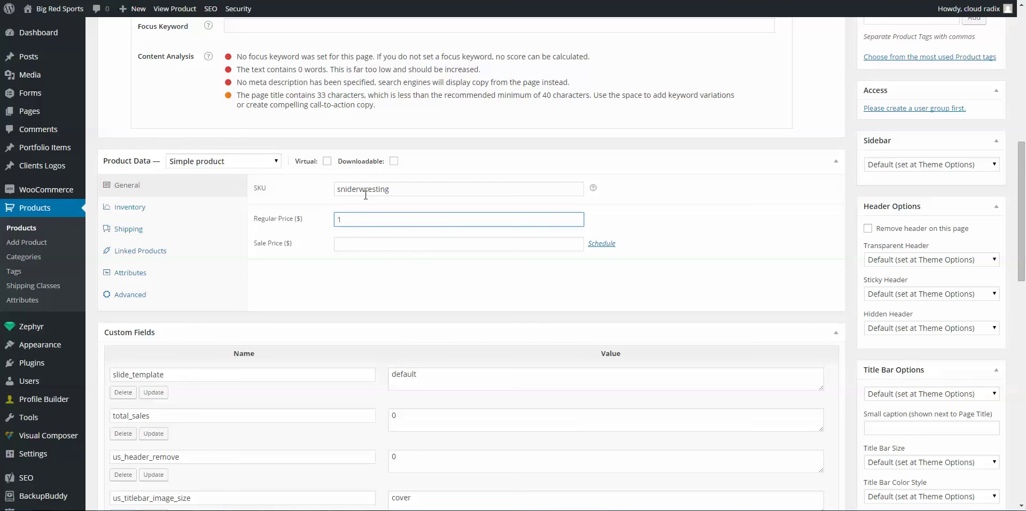
type("1.00")
key("Tab")
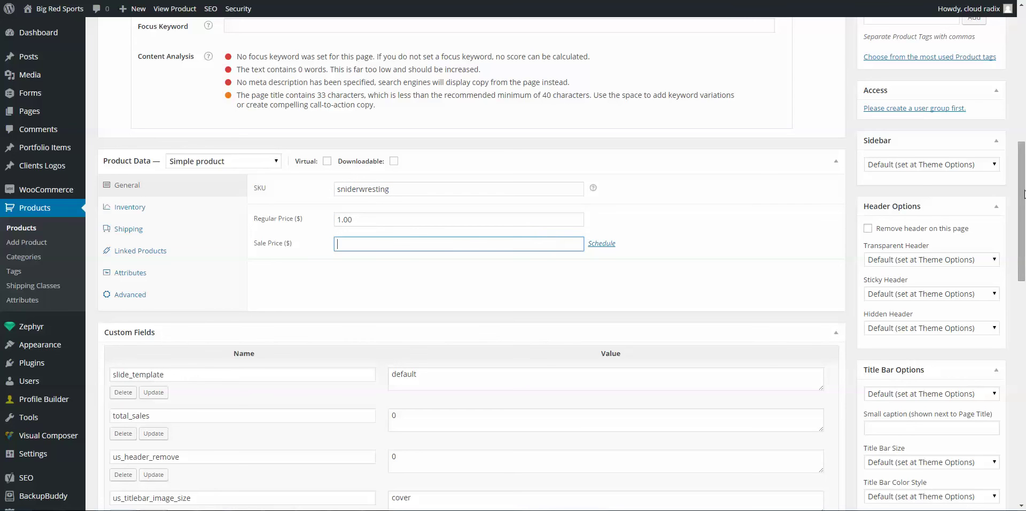
left_click_drag(1021, 230, 1025, 385)
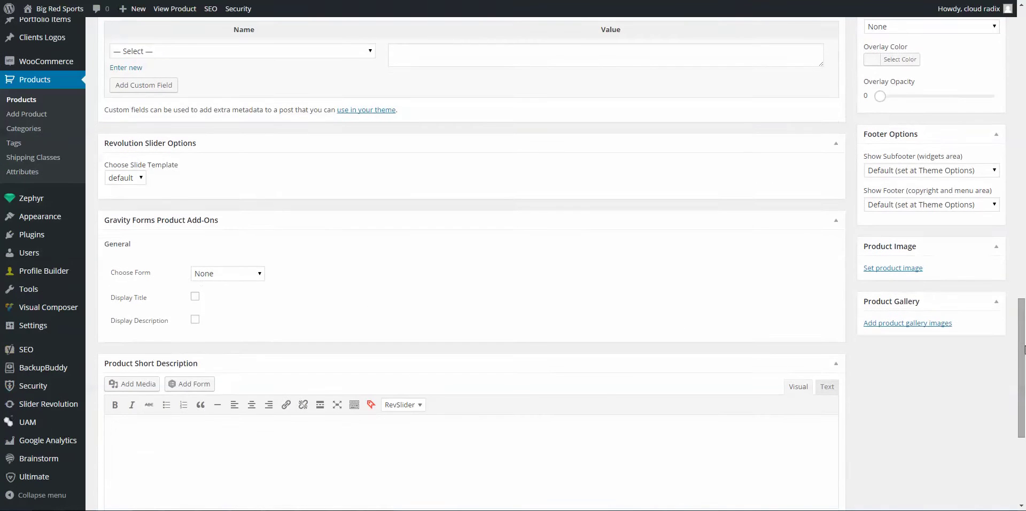
Step: Attach the Snider Wrestling Gravity Form to the product, showing its title and description
left_click(222, 273)
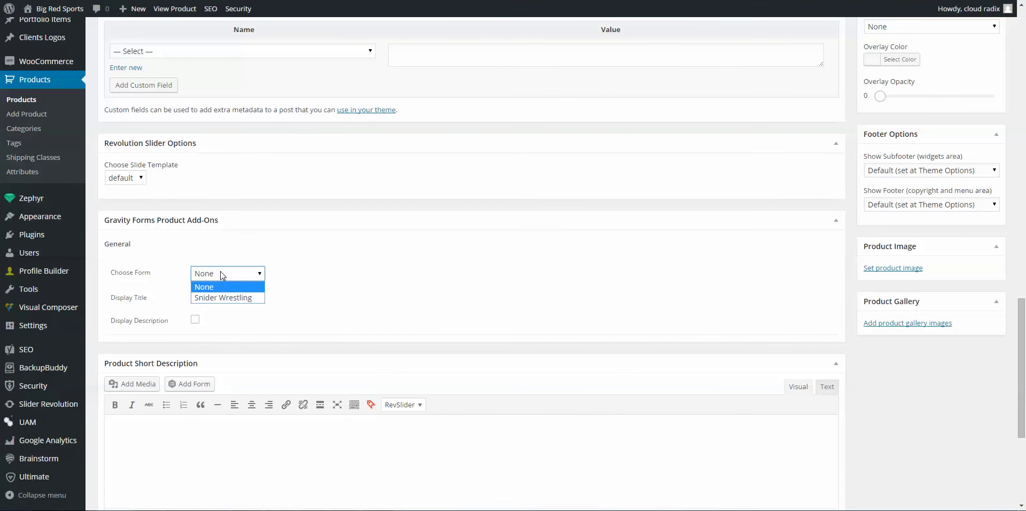
left_click(226, 298)
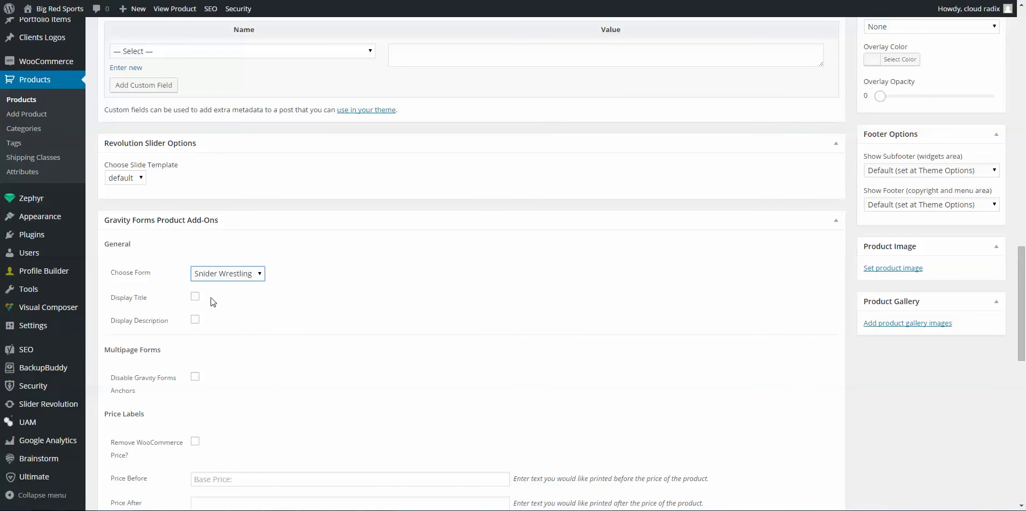
left_click(195, 297)
left_click(196, 319)
Step: Hide the WooCommerce price, total label and options label, then update the product
left_click_drag(1021, 271, 1021, 343)
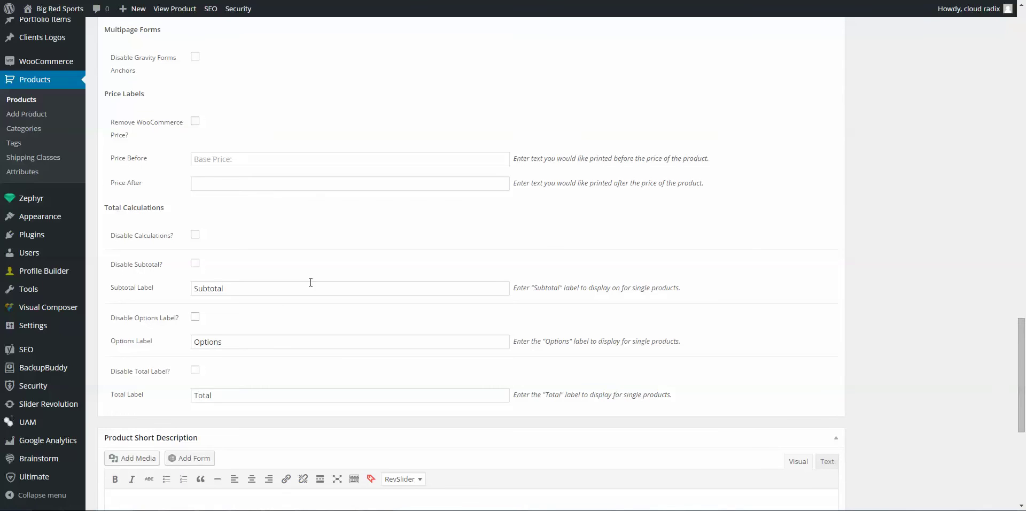
left_click(196, 122)
left_click(195, 371)
left_click(195, 317)
left_click_drag(1022, 379, 1019, 61)
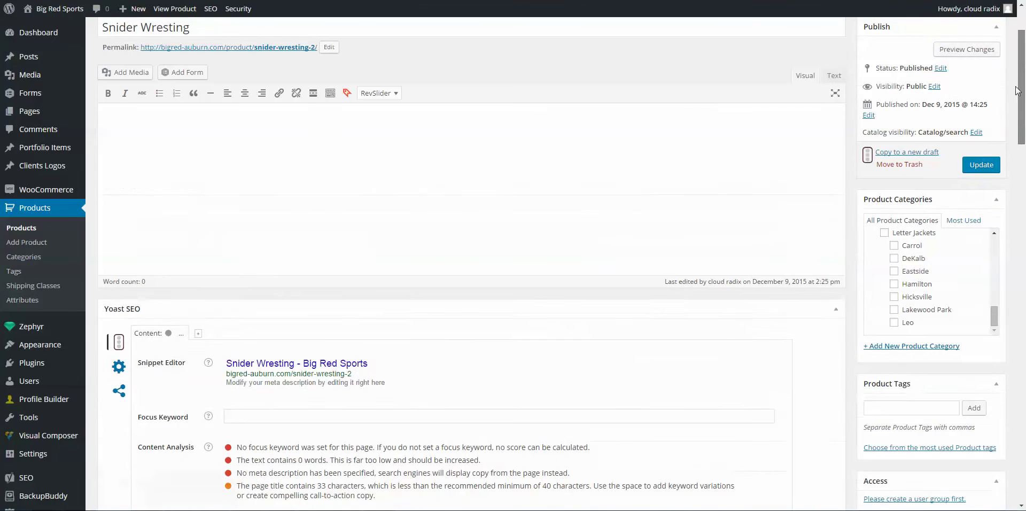
left_click(973, 164)
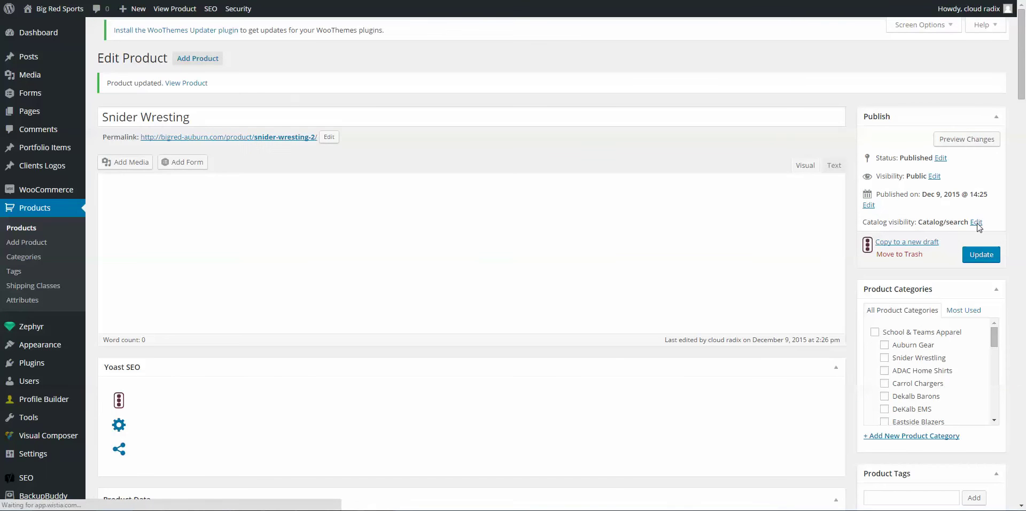
Step: Set the black Snider Wrestling hoodie picture from the Media Library as the product image
left_click_drag(1023, 116, 1024, 299)
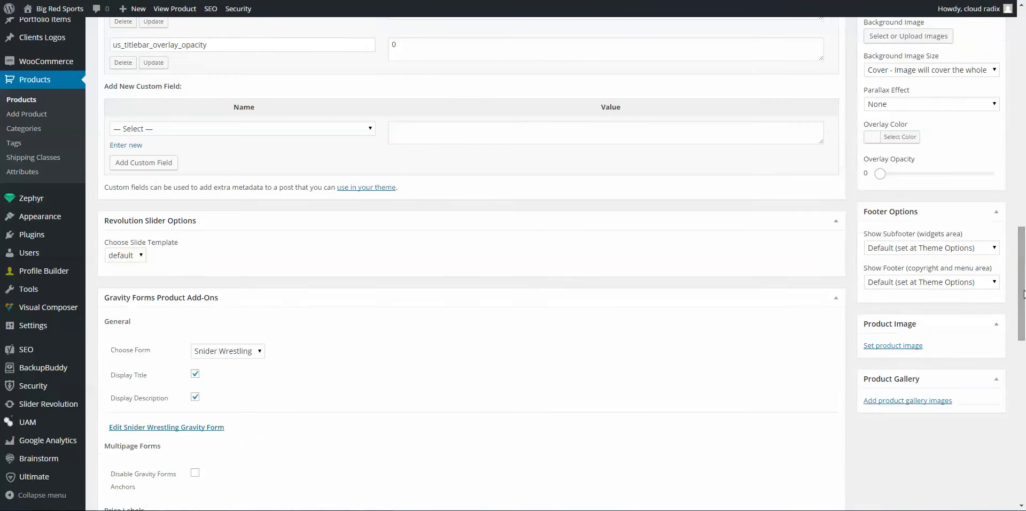
left_click(903, 346)
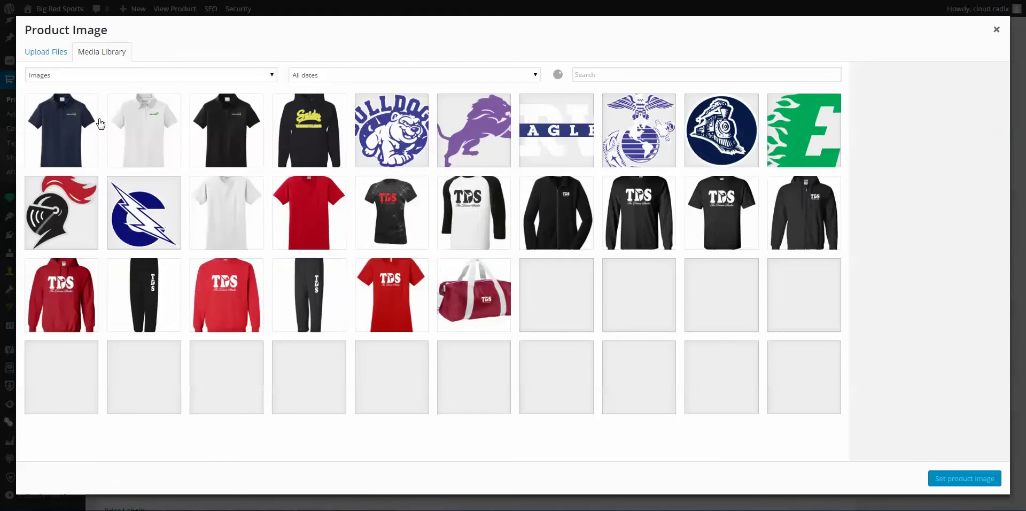
left_click(292, 134)
left_click(964, 478)
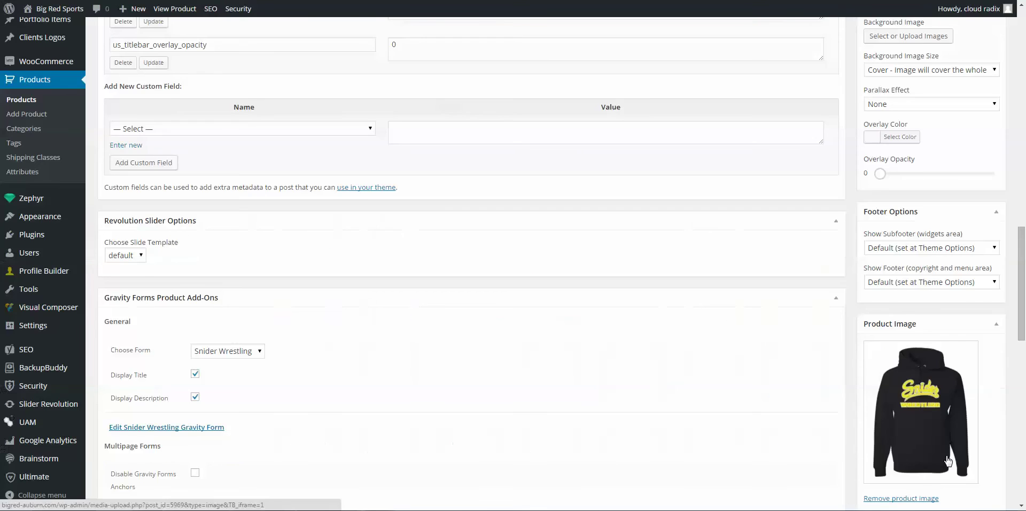
scroll(1022, 332, "down", 6)
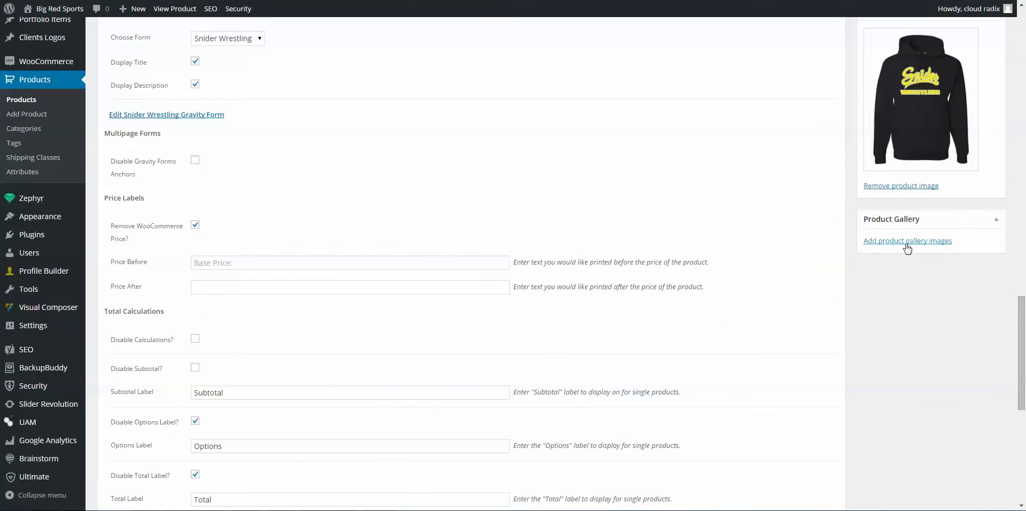
scroll(1022, 377, "up", 15)
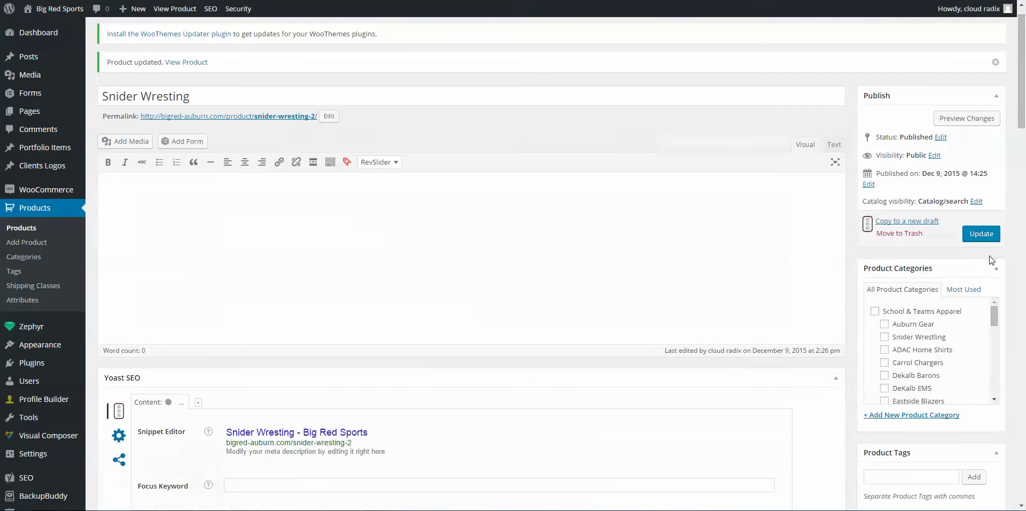
Step: Update the product, change Catalog visibility to Search only, and update again
left_click(991, 239)
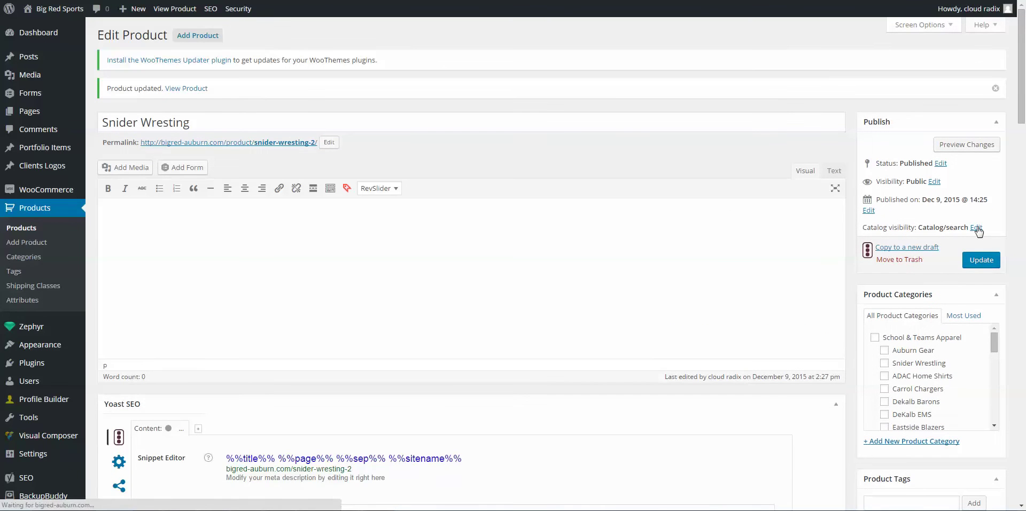
left_click(975, 228)
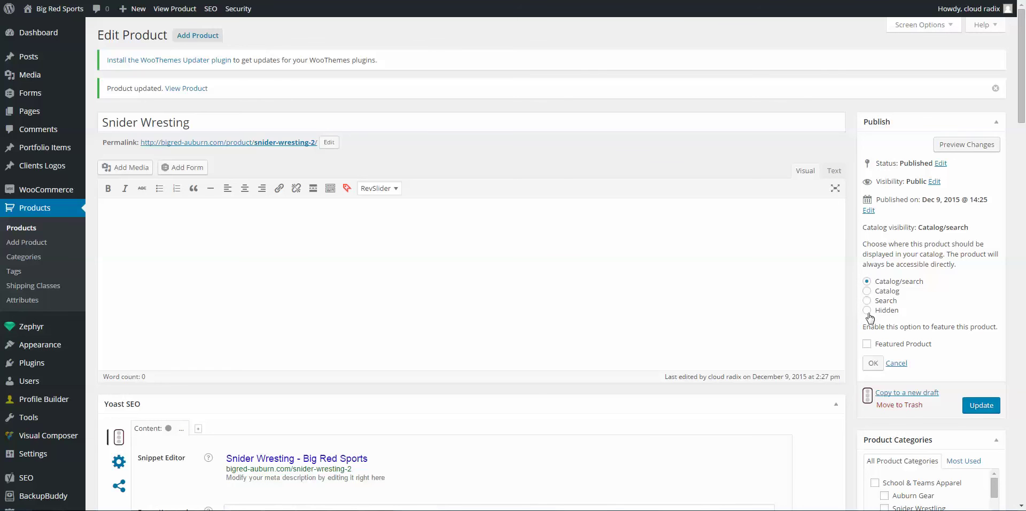
left_click(426, 123)
key("ctrl+a")
left_click(428, 126)
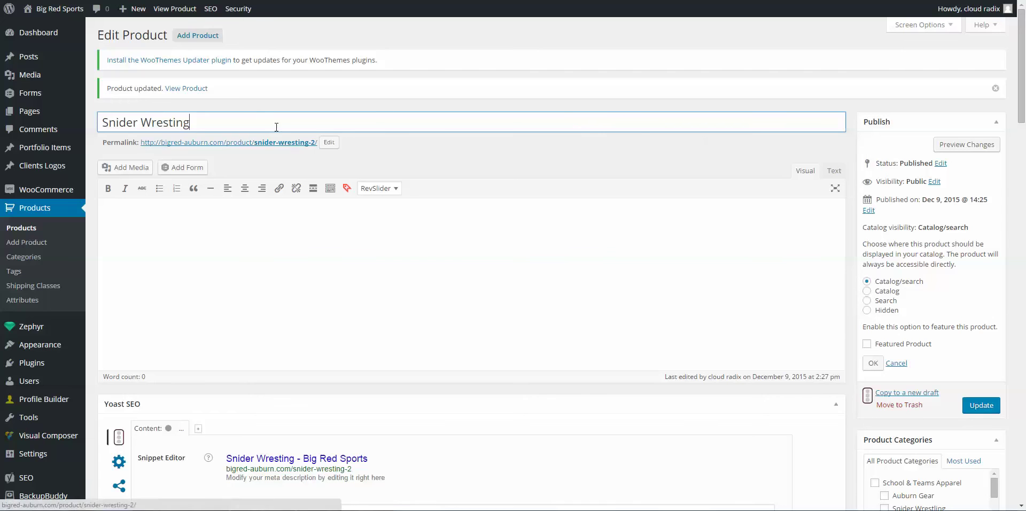
key("ctrl+a")
left_click(524, 166)
left_click(892, 304)
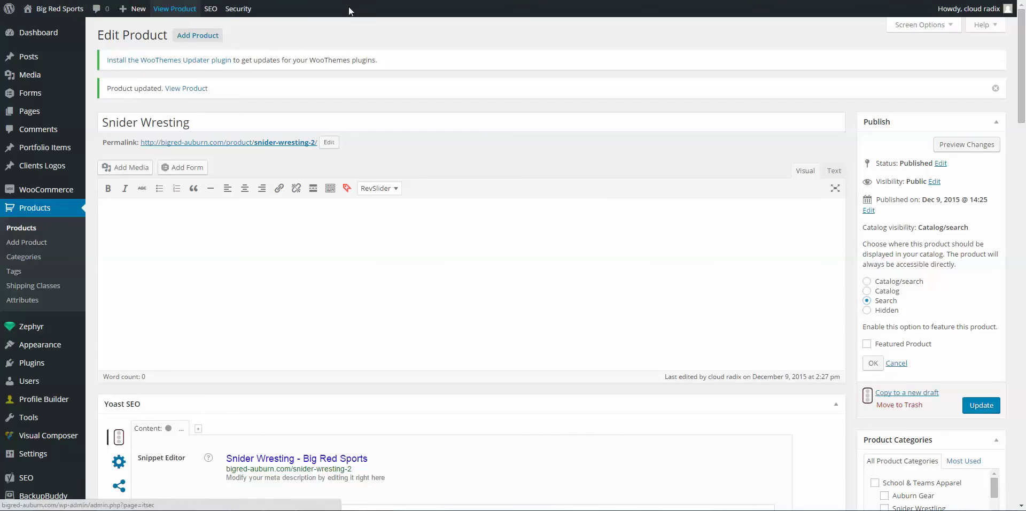
left_click(981, 406)
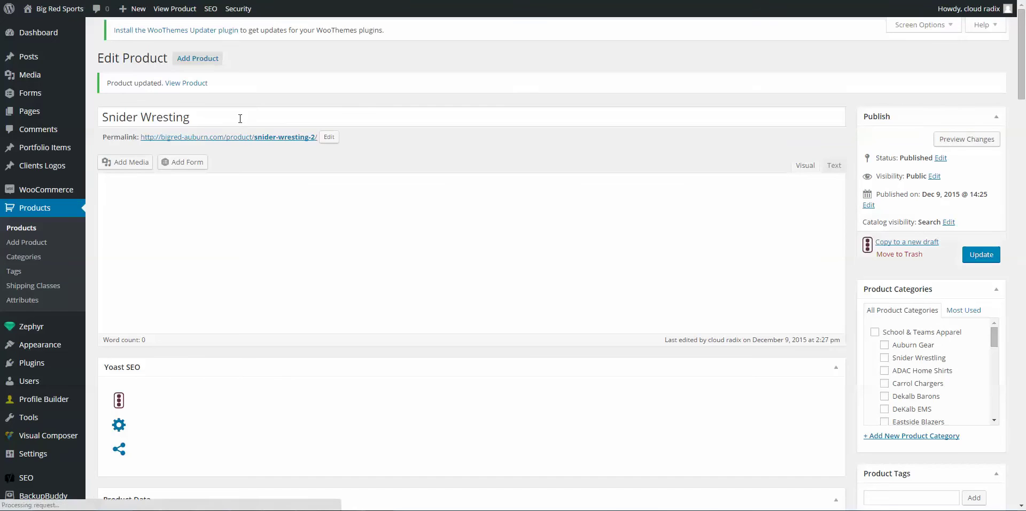
Step: Copy the title 'Snider Wresting', search the storefront for it, and open the first result
double_click(240, 117)
triple_click(240, 117)
key("ctrl+c")
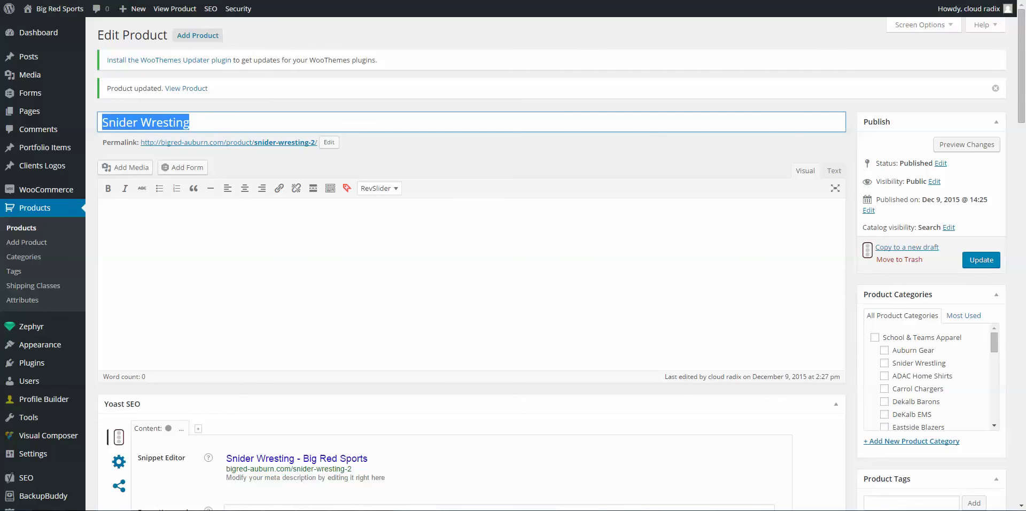
key("ctrl+Tab")
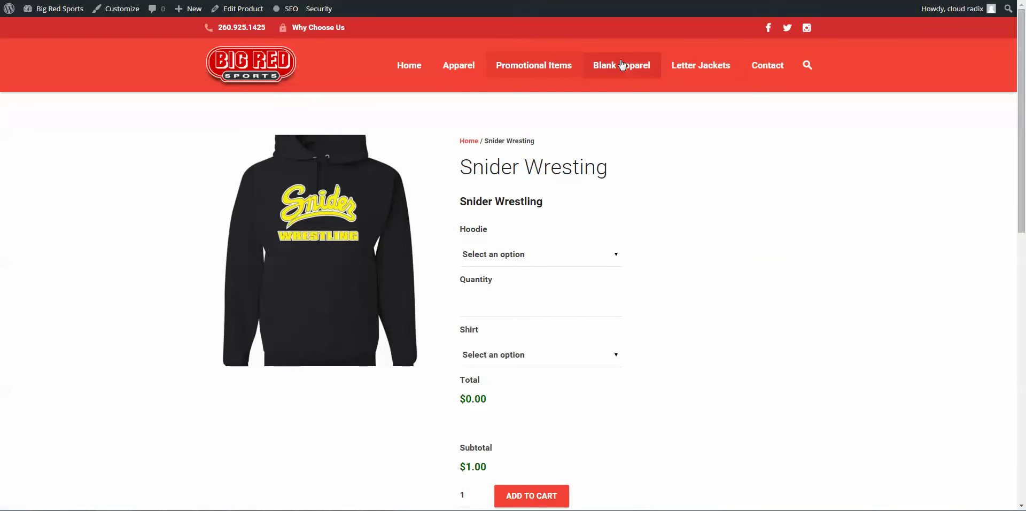
left_click(755, 68)
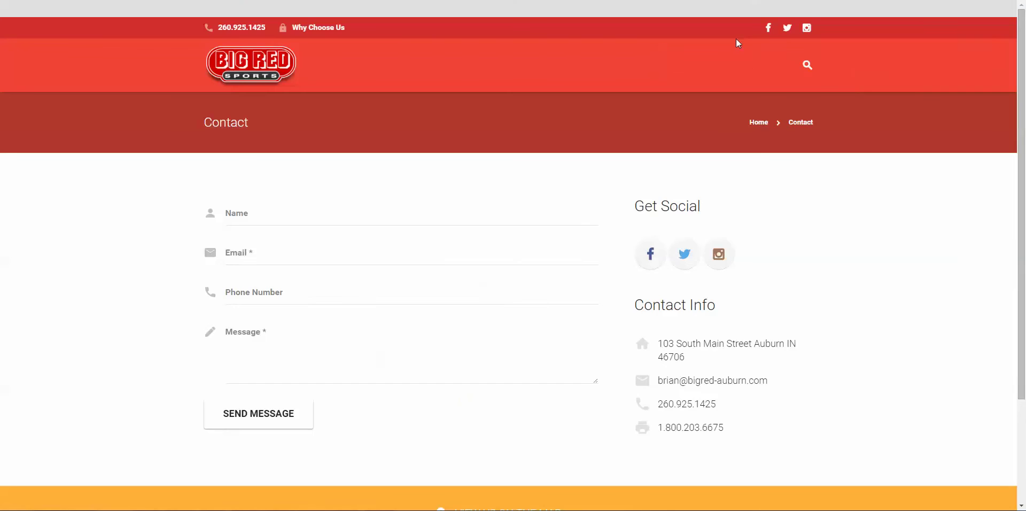
left_click(808, 65)
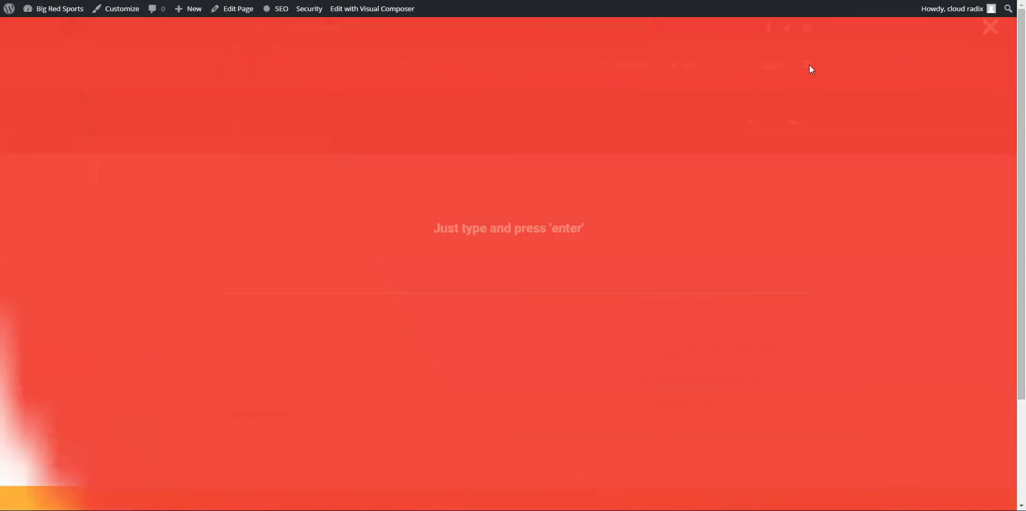
key("ctrl+v")
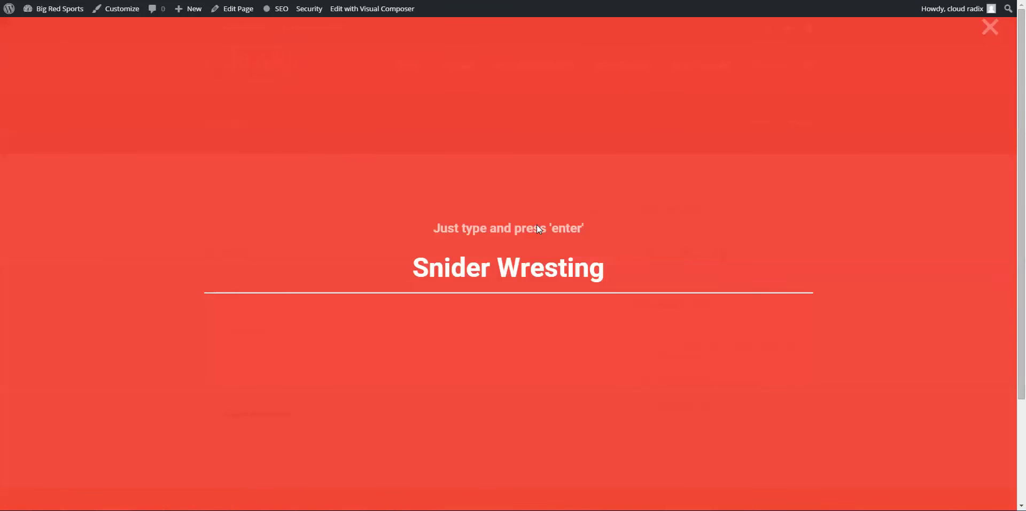
key("Return")
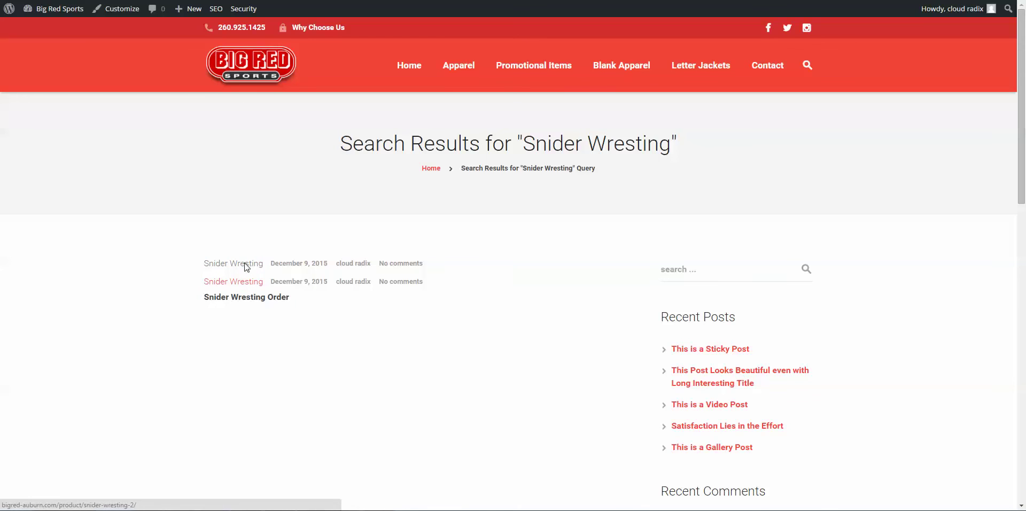
left_click(245, 267)
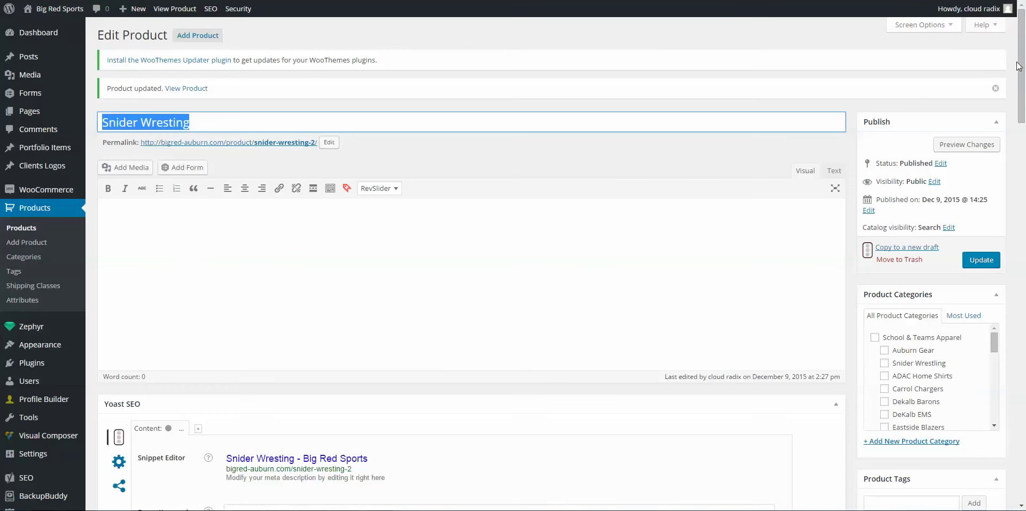
Step: Tick Disable Subtotal? in Gravity Forms Product Add-Ons and update the Snider Wresting product
left_click_drag(1023, 75, 1021, 335)
right_click(1023, 311)
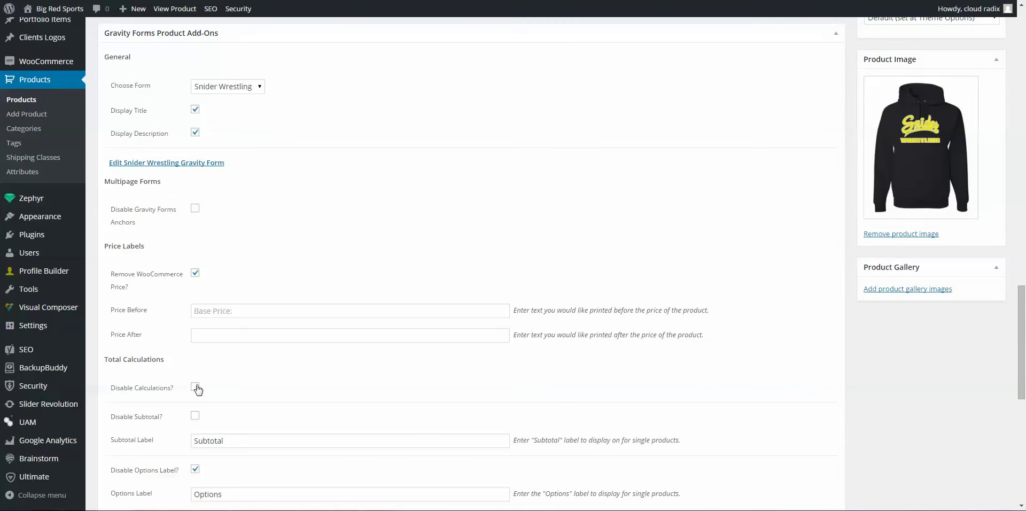
left_click(195, 415)
left_click_drag(1022, 309, 1024, 43)
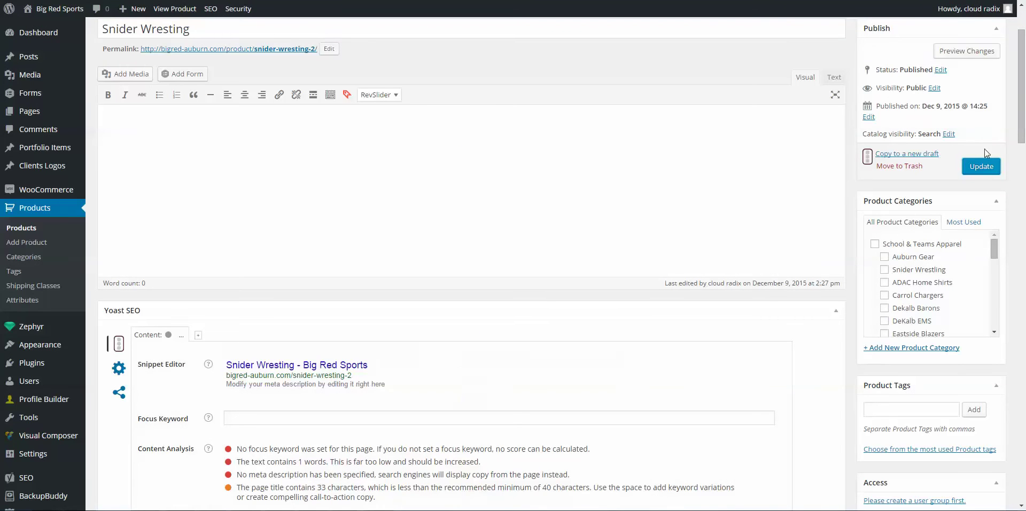
left_click(981, 166)
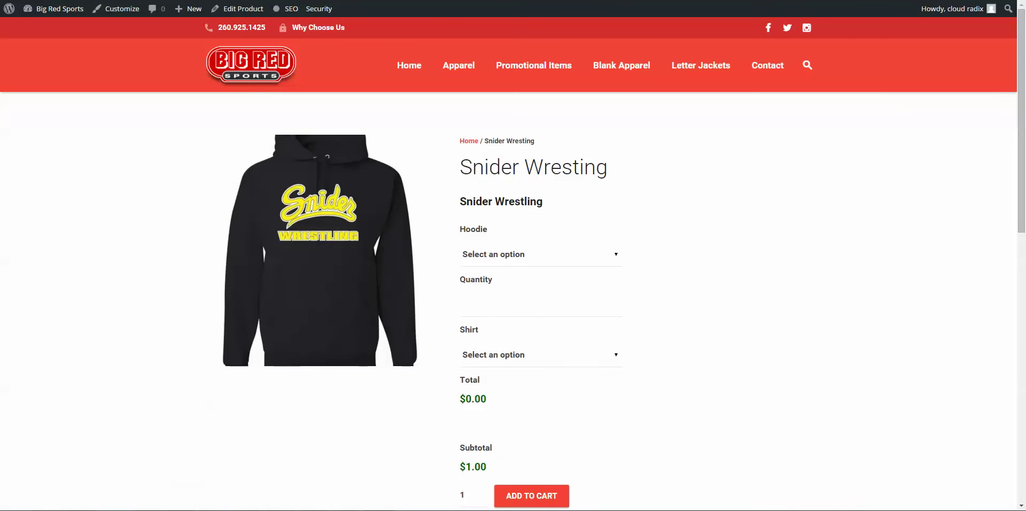
Step: Reload the product page, pick a Small hoodie, enter a quantity, and settle on a Medium shirt
key("F5")
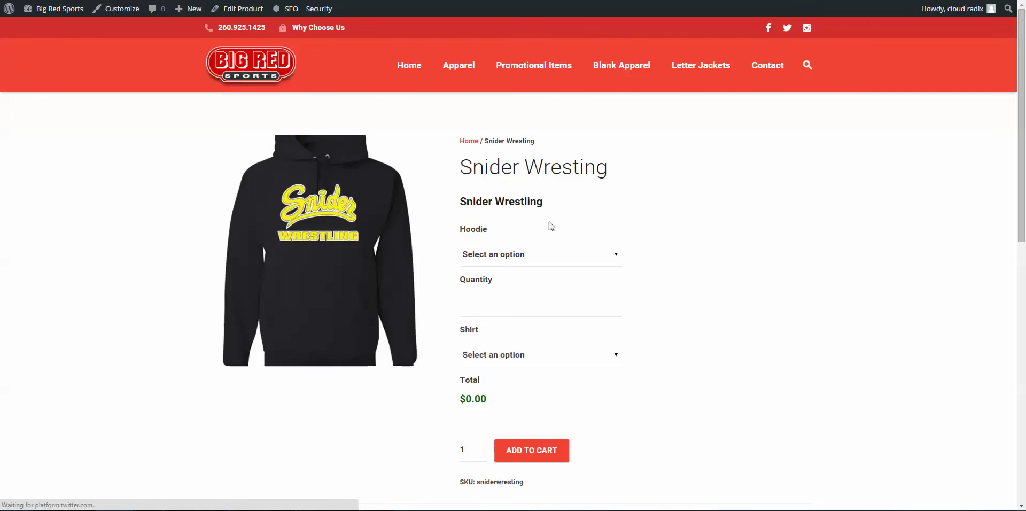
left_click(544, 257)
left_click(540, 282)
left_click(484, 297)
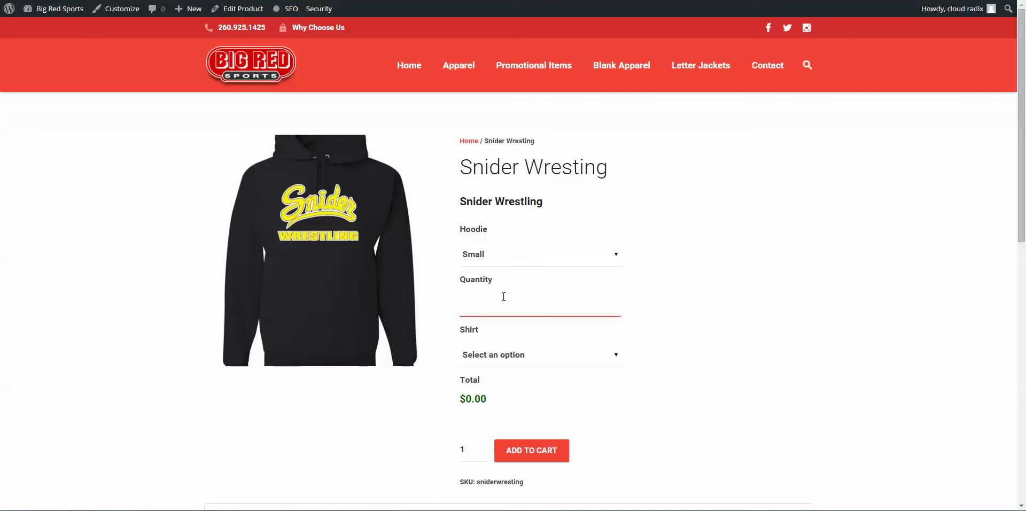
type("1")
left_click(515, 355)
left_click(517, 384)
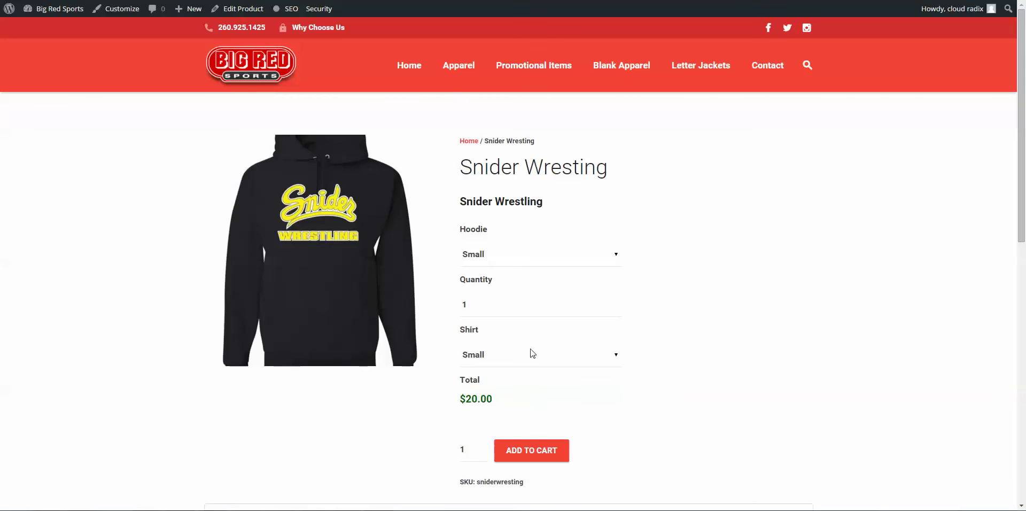
left_click(533, 354)
left_click(533, 393)
left_click(524, 357)
left_click(524, 383)
left_click(533, 355)
left_click(532, 393)
Step: Confirm the Small hoodie with quantity 5 and view the $82.00 cart's option details
left_click(532, 253)
left_click(519, 293)
left_click(519, 254)
left_click(512, 283)
double_click(489, 302)
key("Tab")
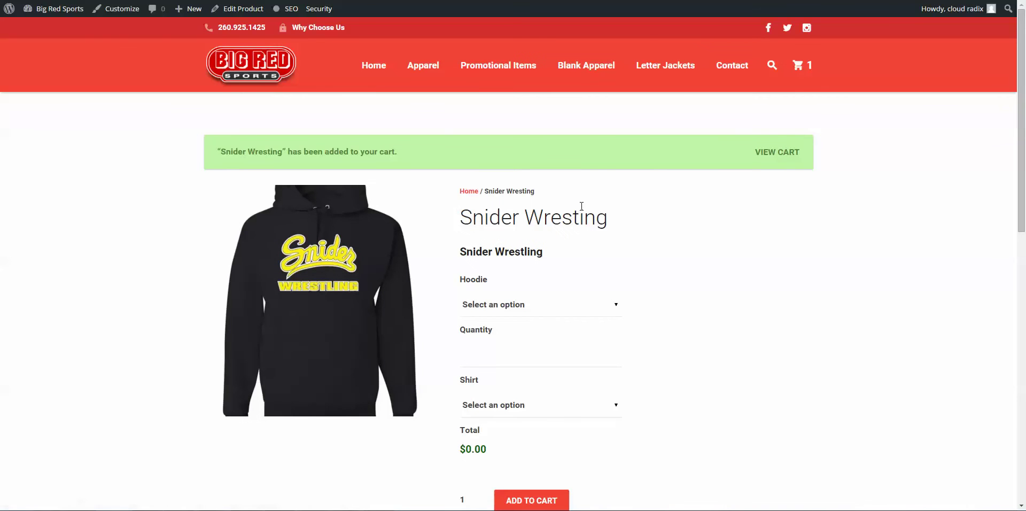
left_click(776, 152)
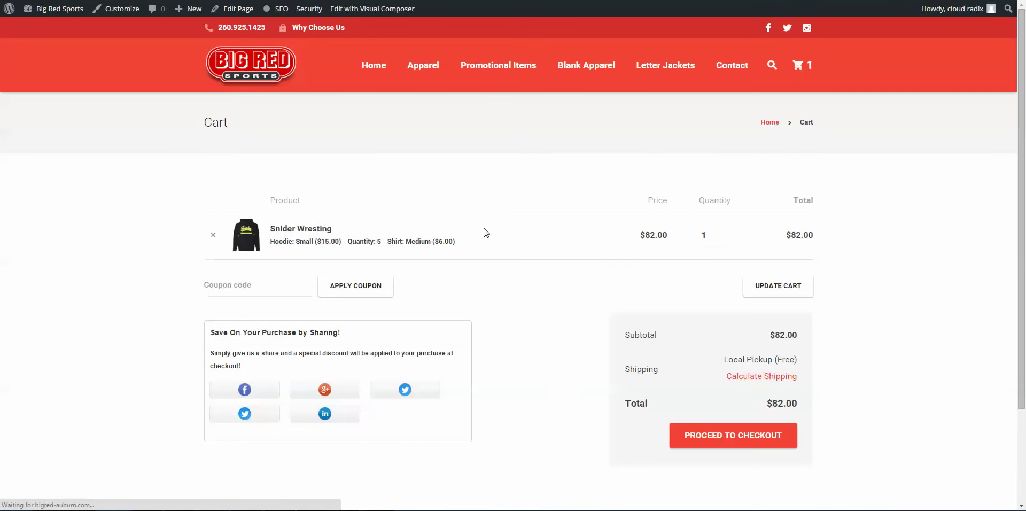
left_click_drag(280, 241, 433, 241)
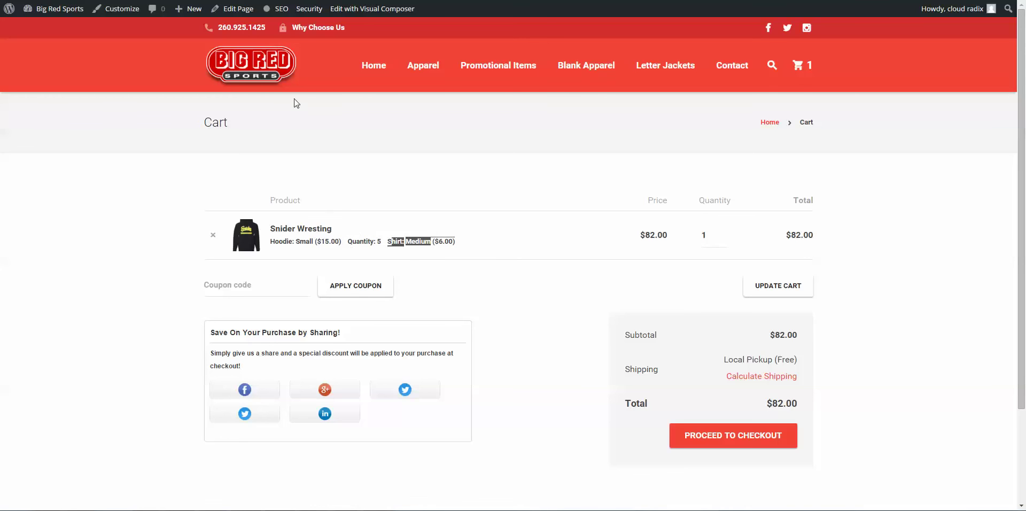
Step: Open the WooCommerce Sales by product report in the admin dashboard
key("ctrl+Tab")
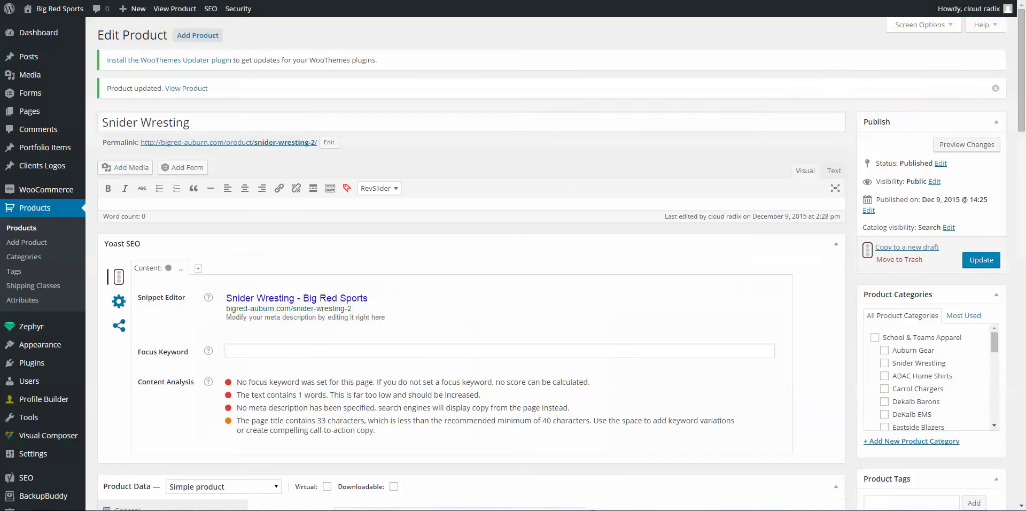
left_click_drag(1022, 118, 1025, 277)
mouse_move(64, 190)
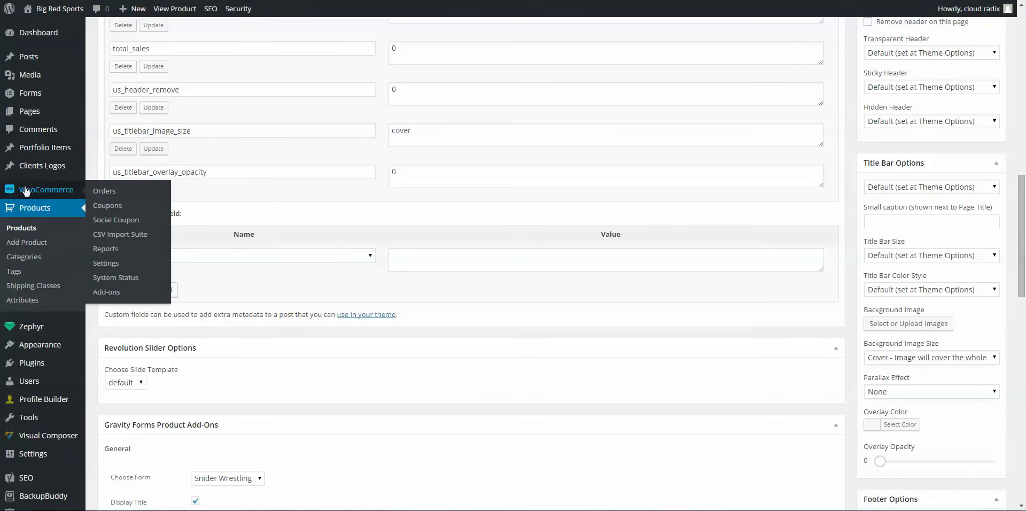
left_click(107, 249)
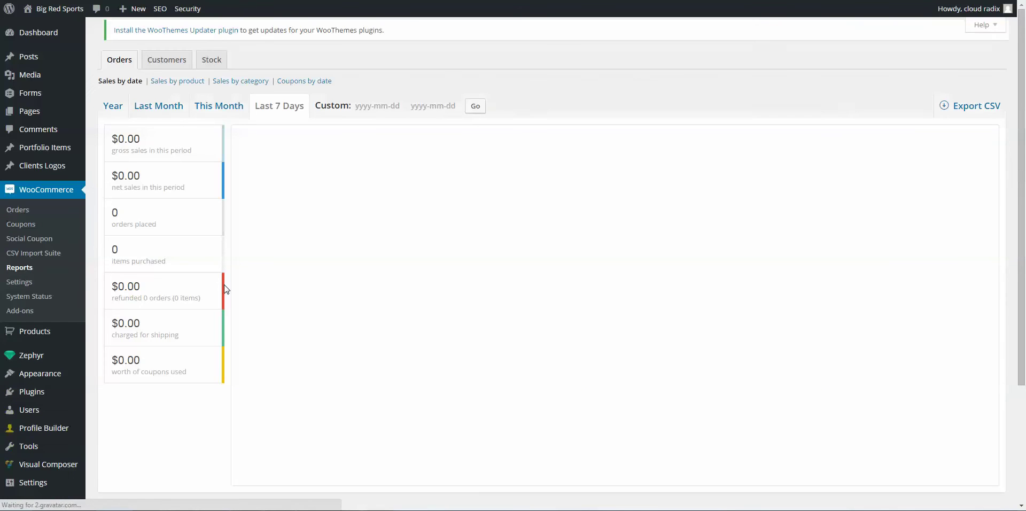
left_click(192, 87)
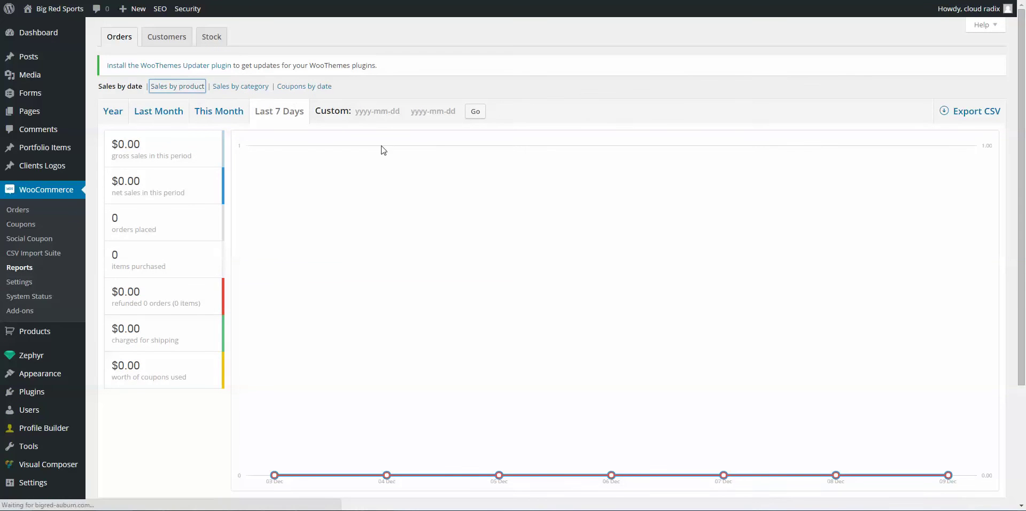